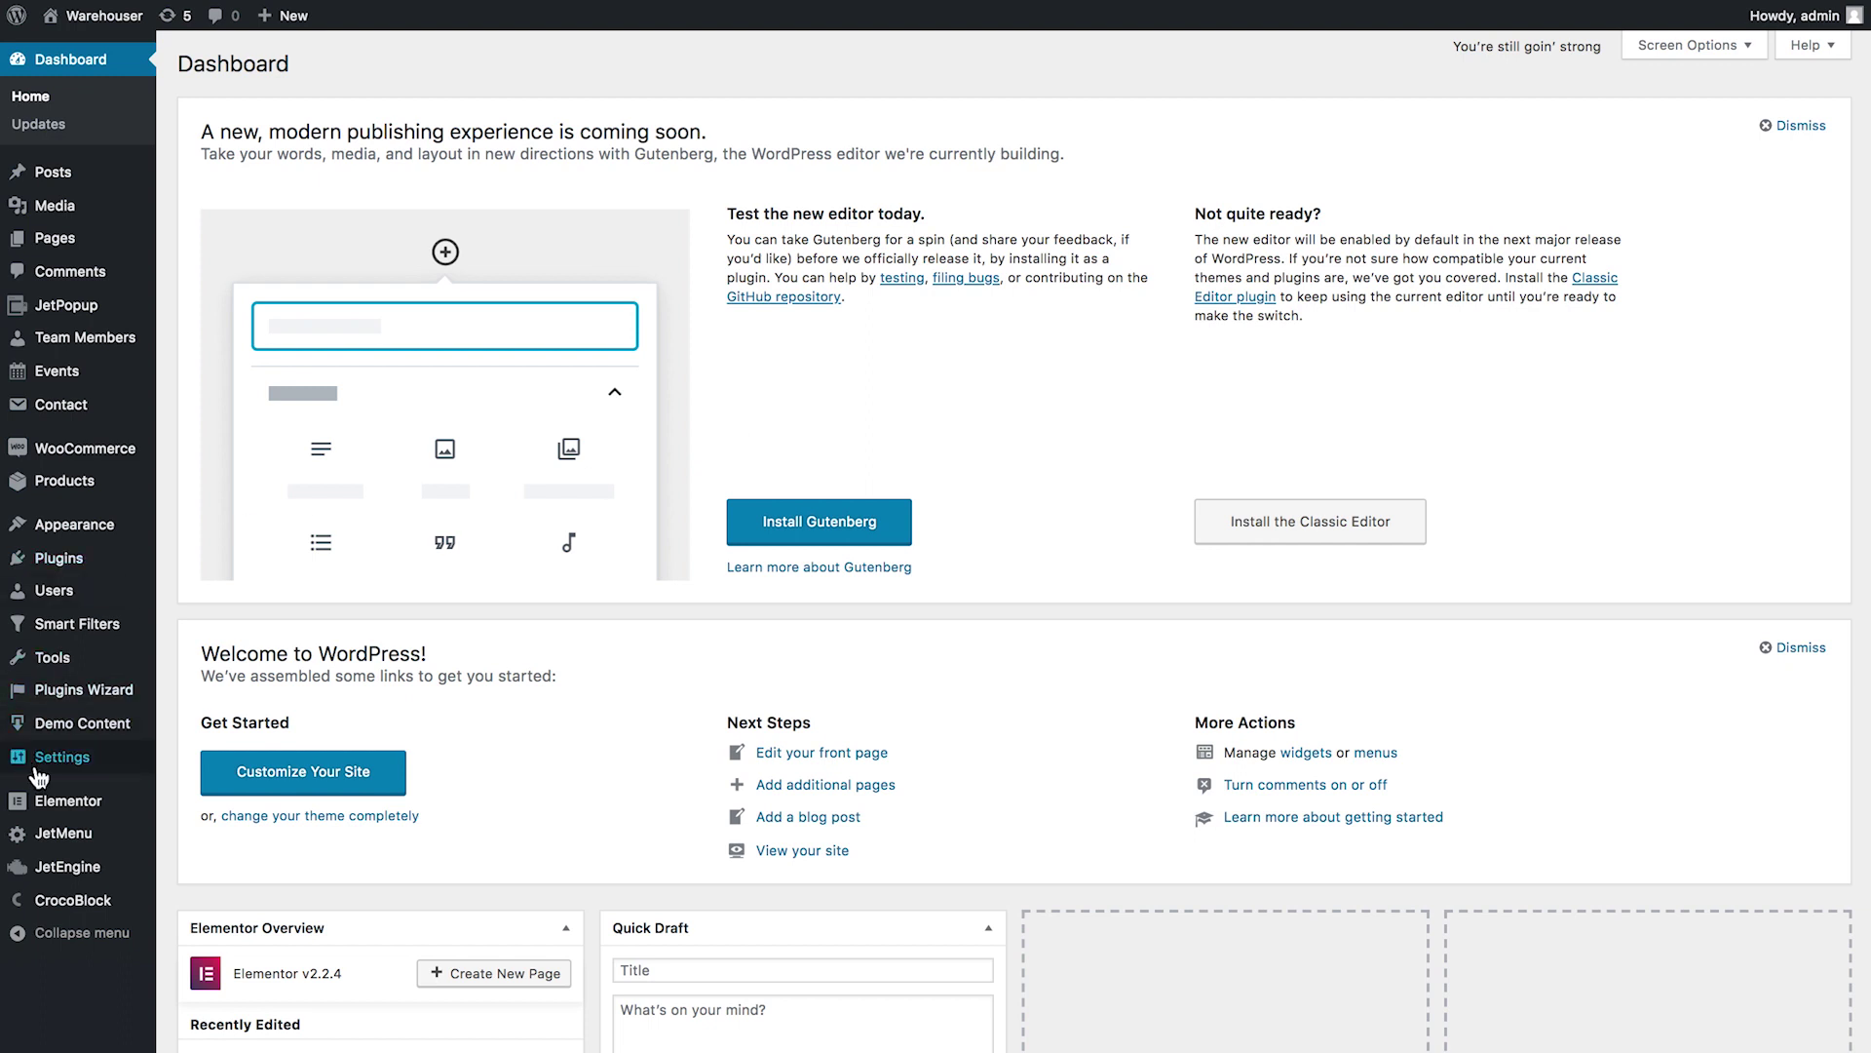
# In Jet Elements' Mailing List Manager settings, switch Double opt-in ON and save
pyautogui.moveTo(53, 801)
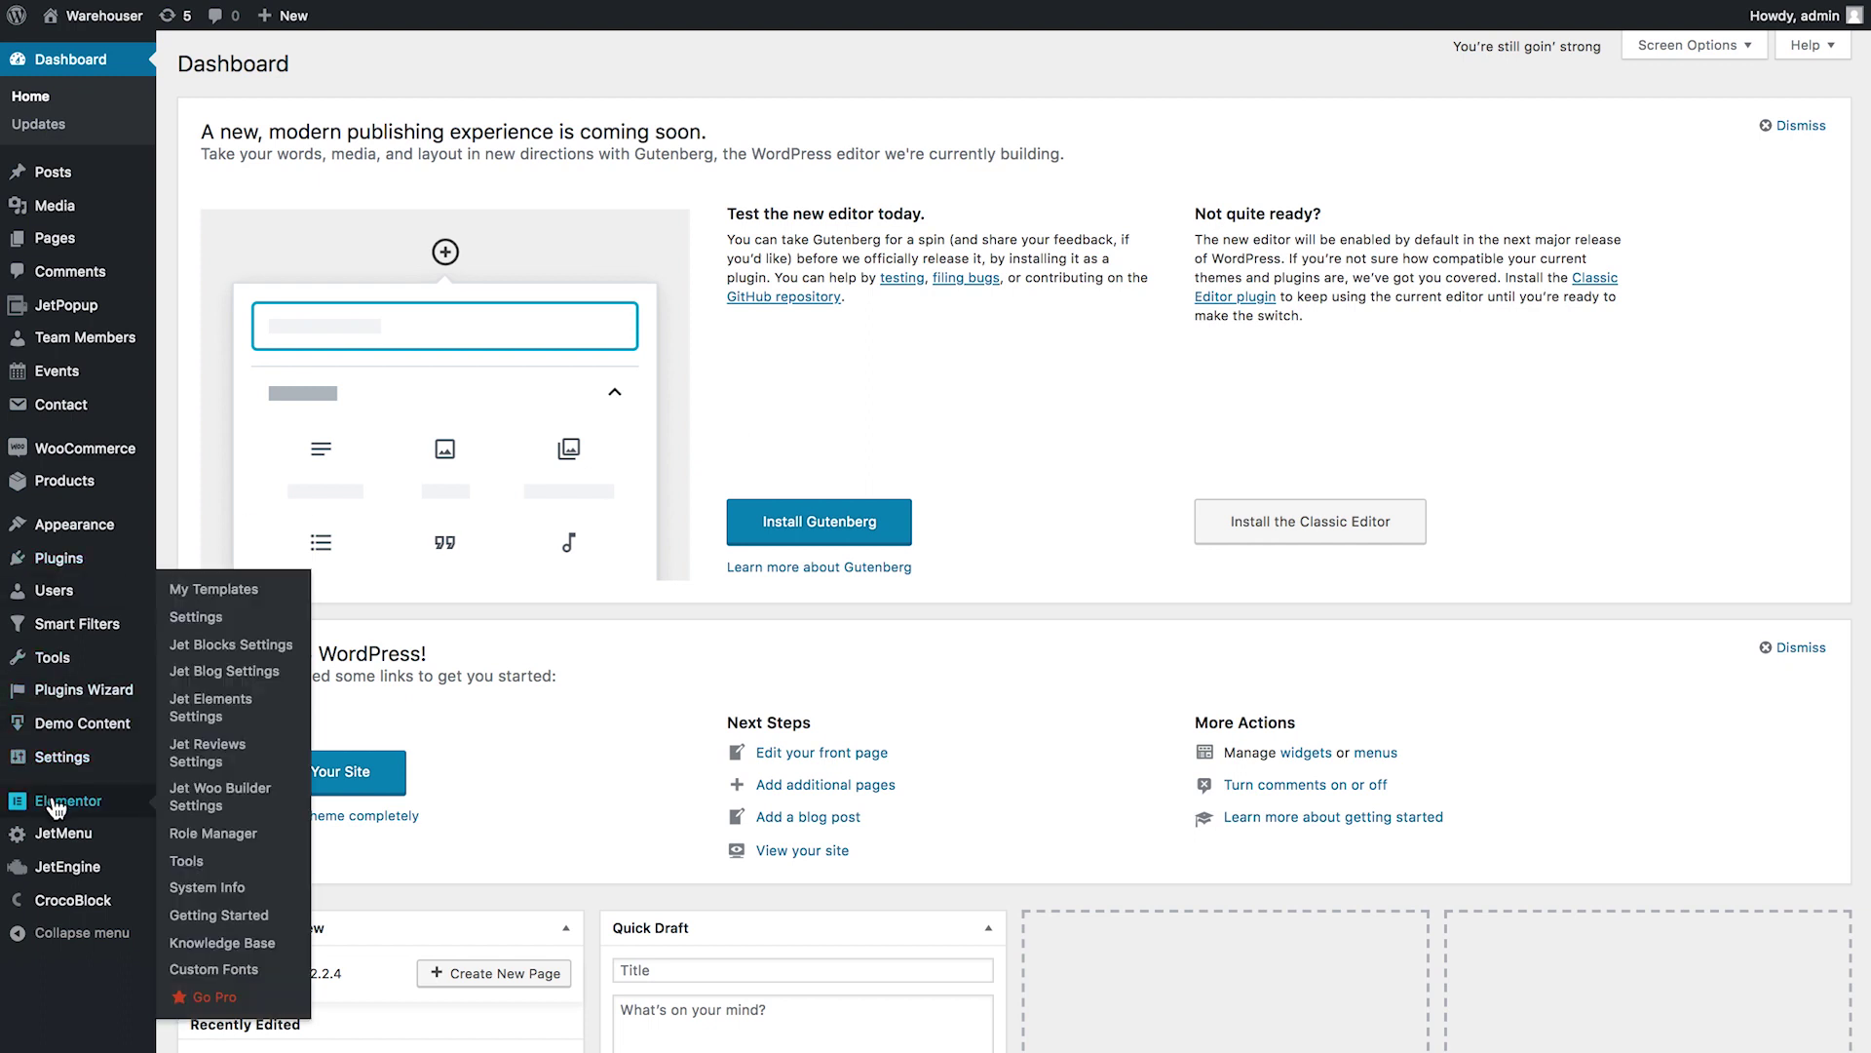
pyautogui.click(227, 718)
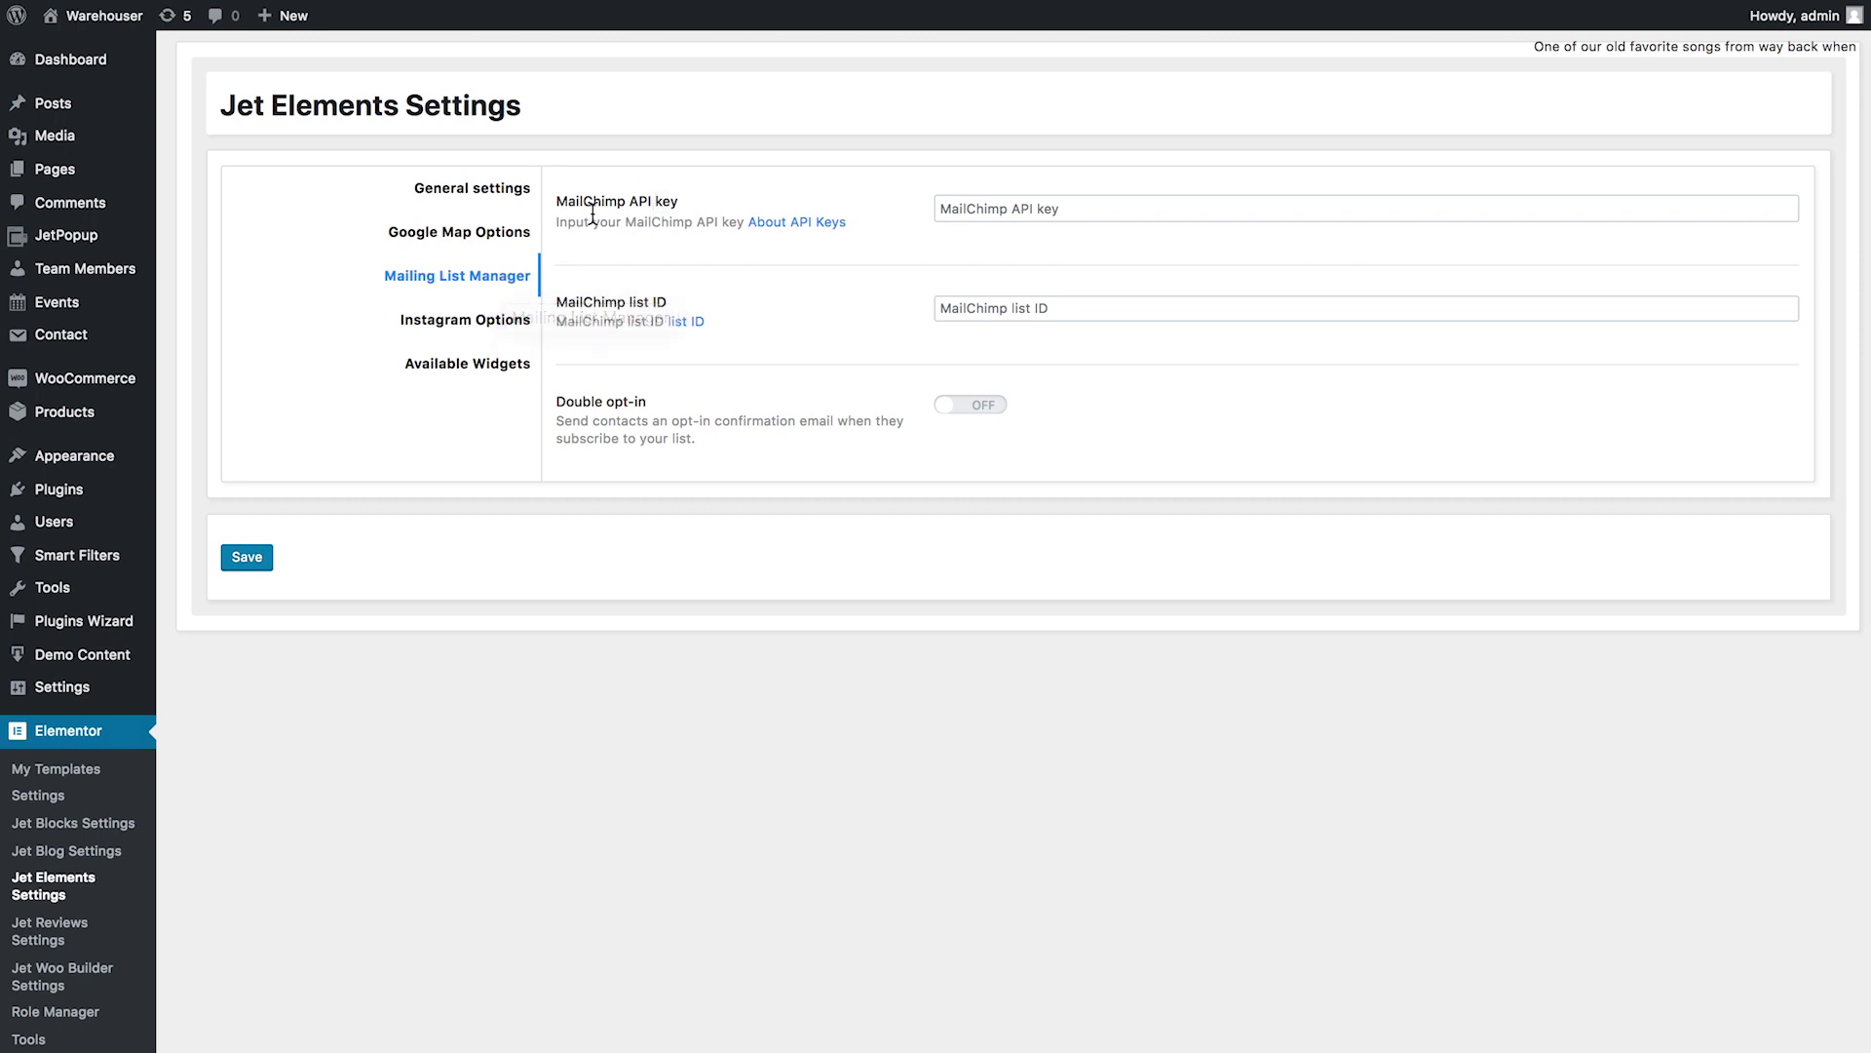
pyautogui.click(1018, 206)
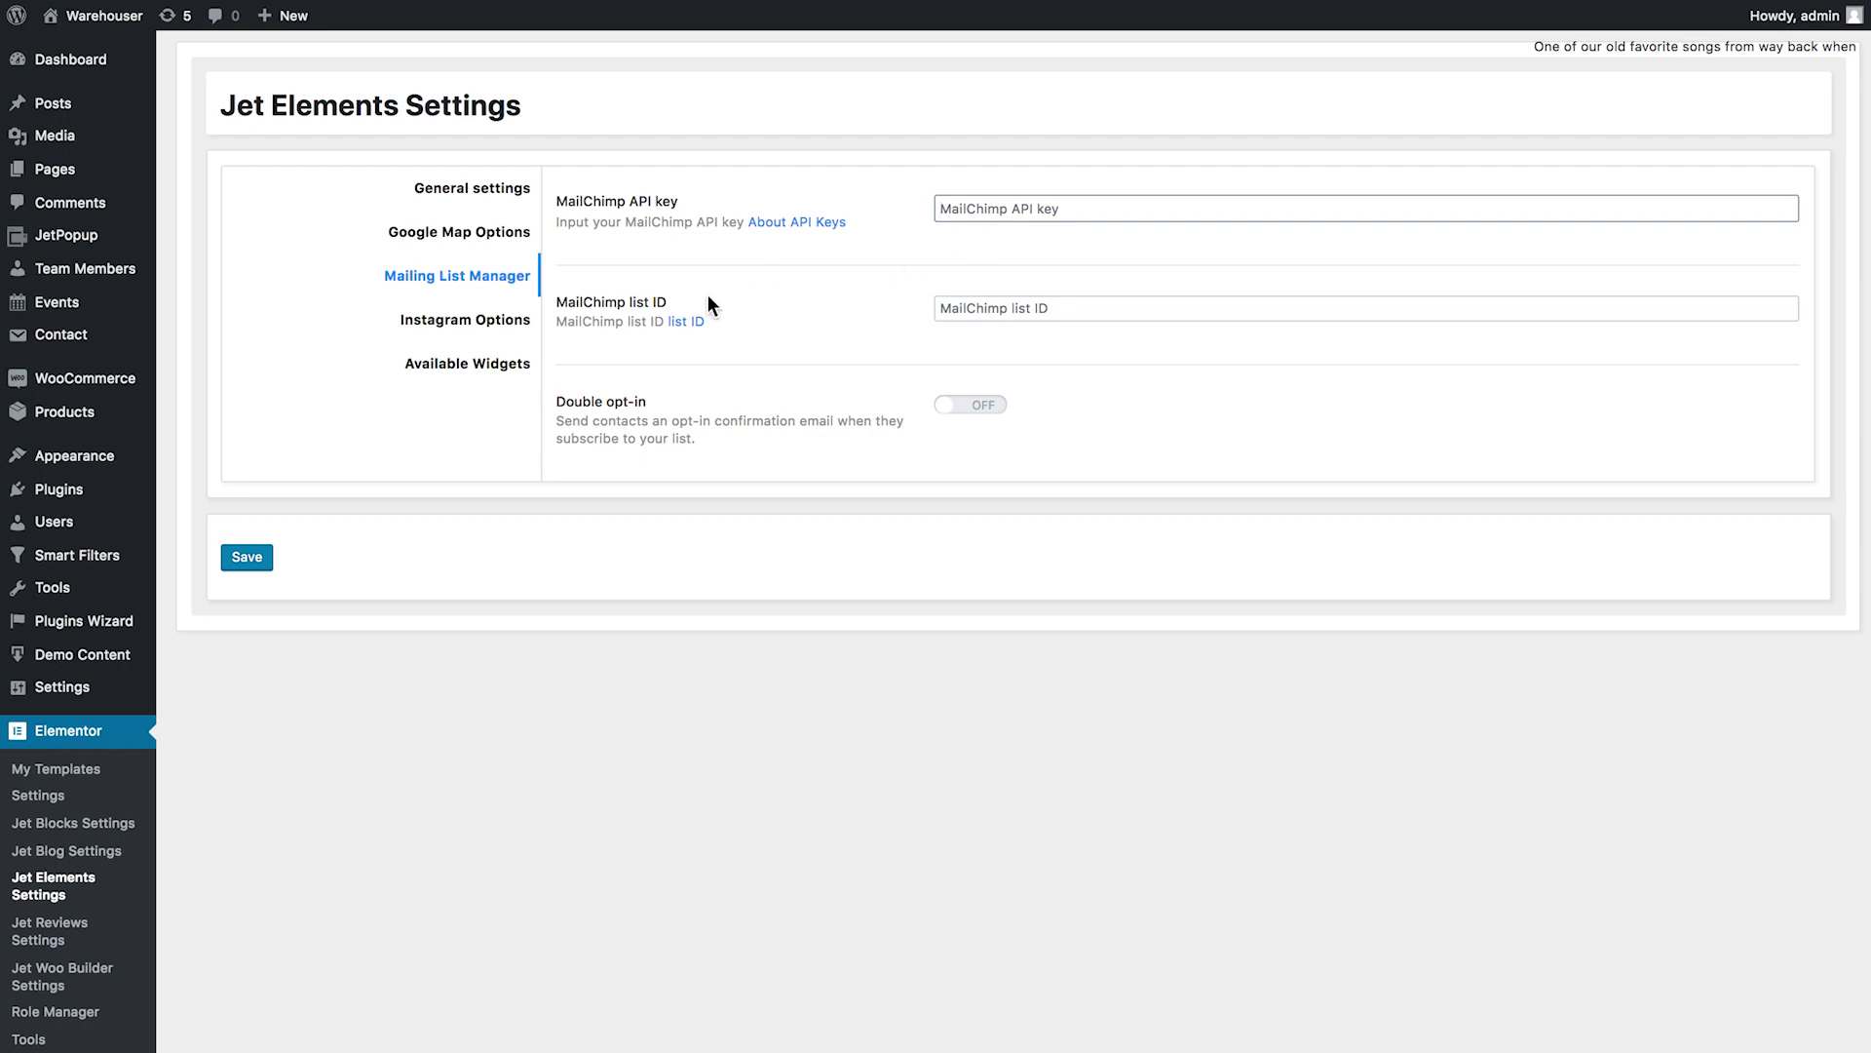
pyautogui.click(1020, 307)
pyautogui.click(961, 405)
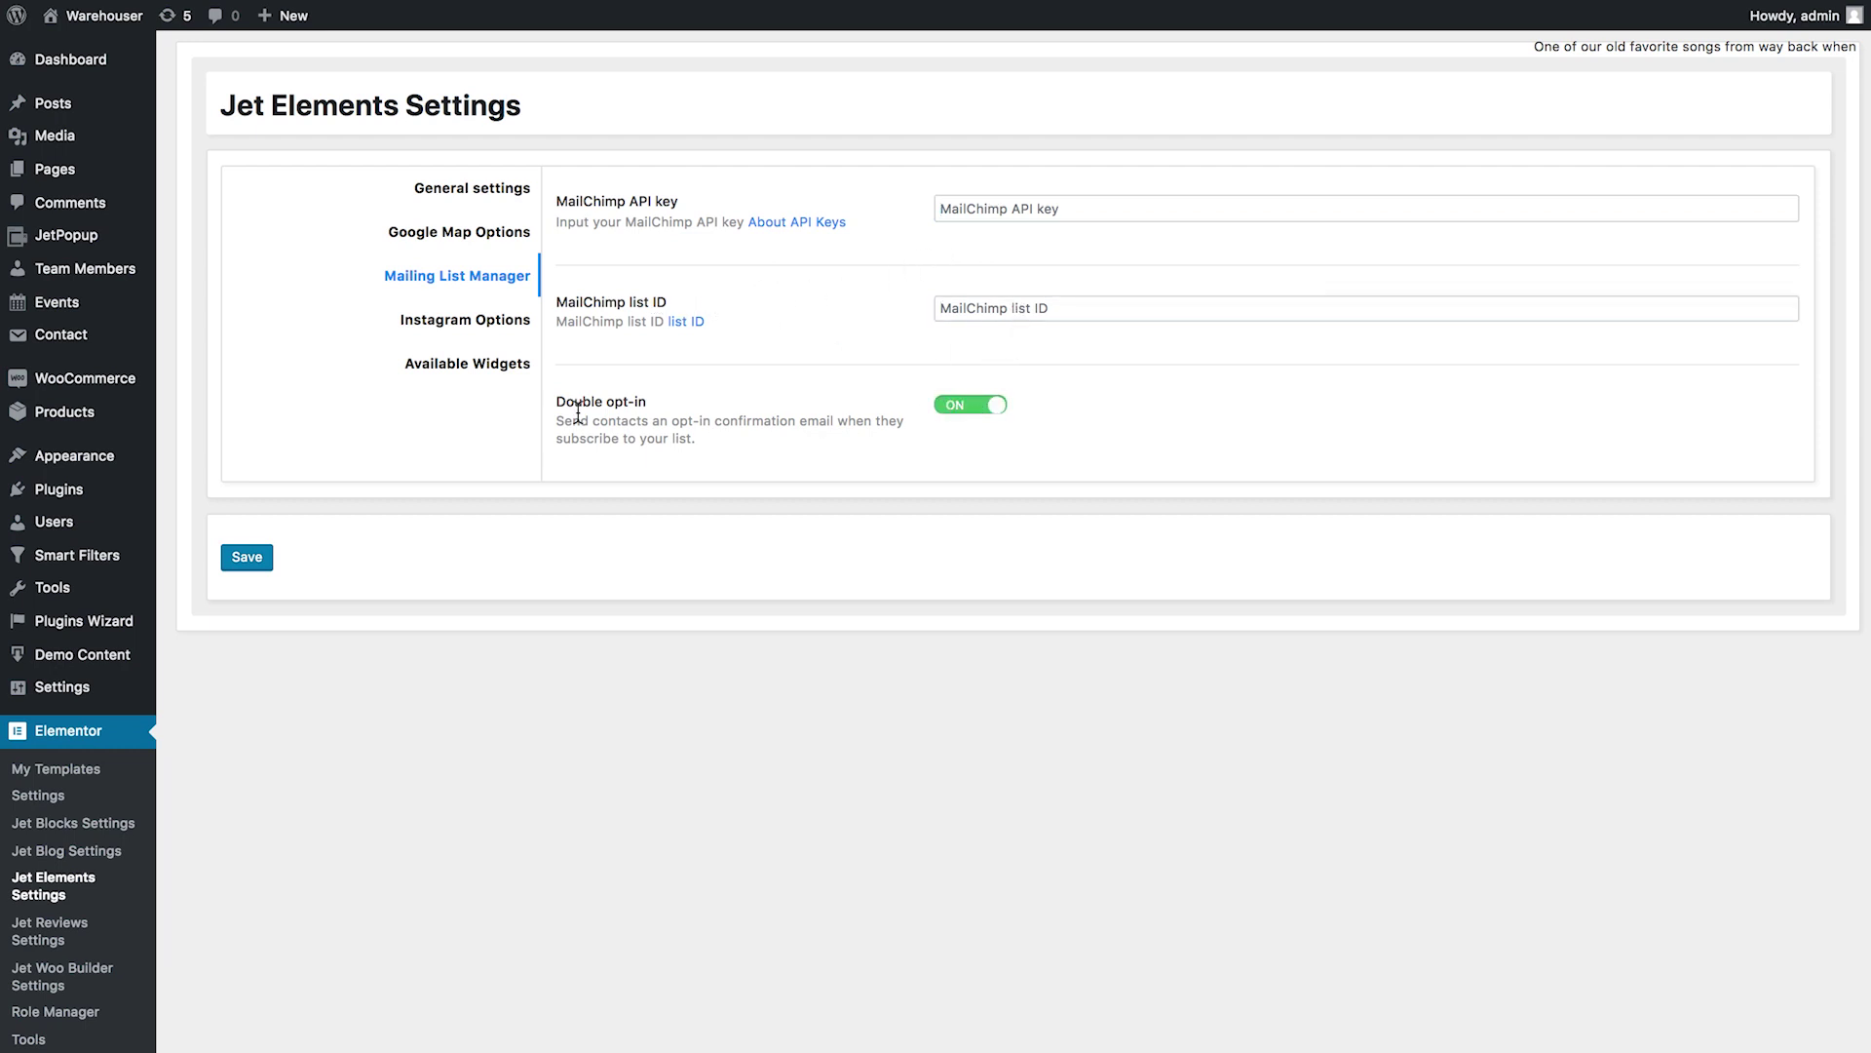
pyautogui.click(249, 569)
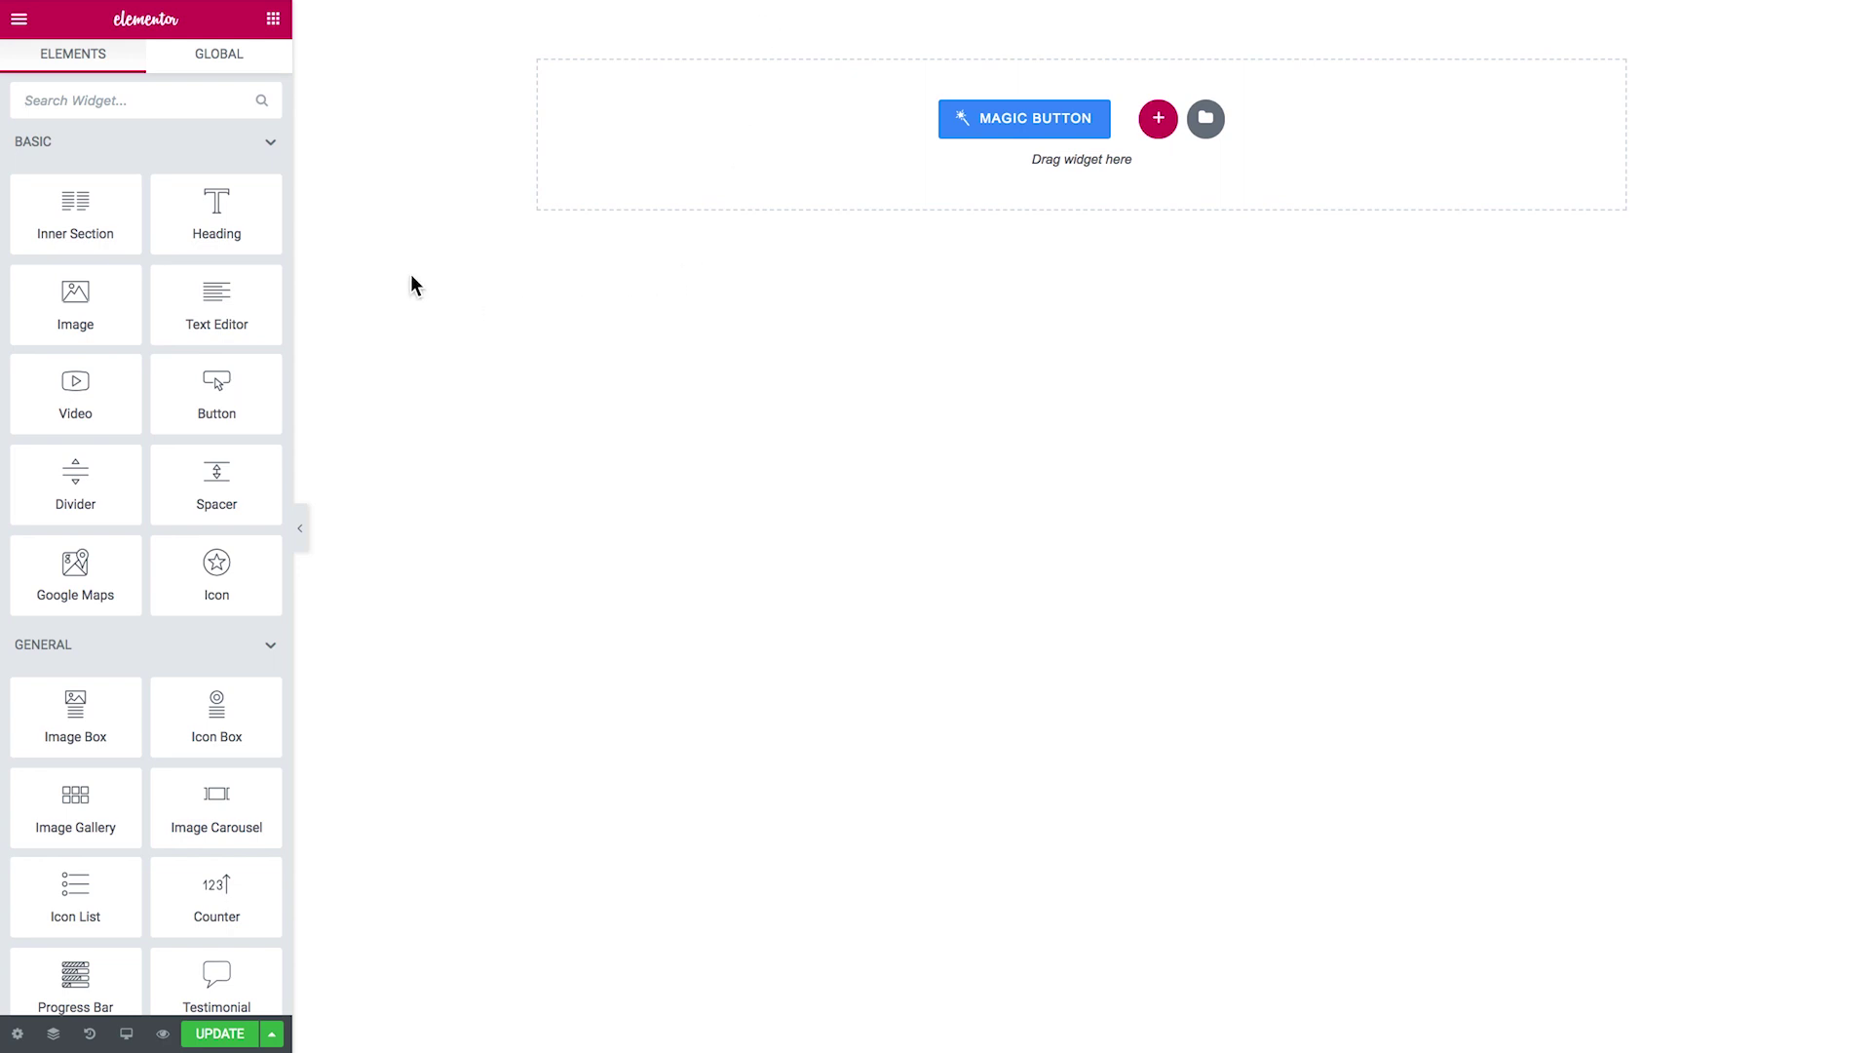
# Find the Subscribe widget with 'sub', drop it as a new top section, and select it
pyautogui.write('sub')
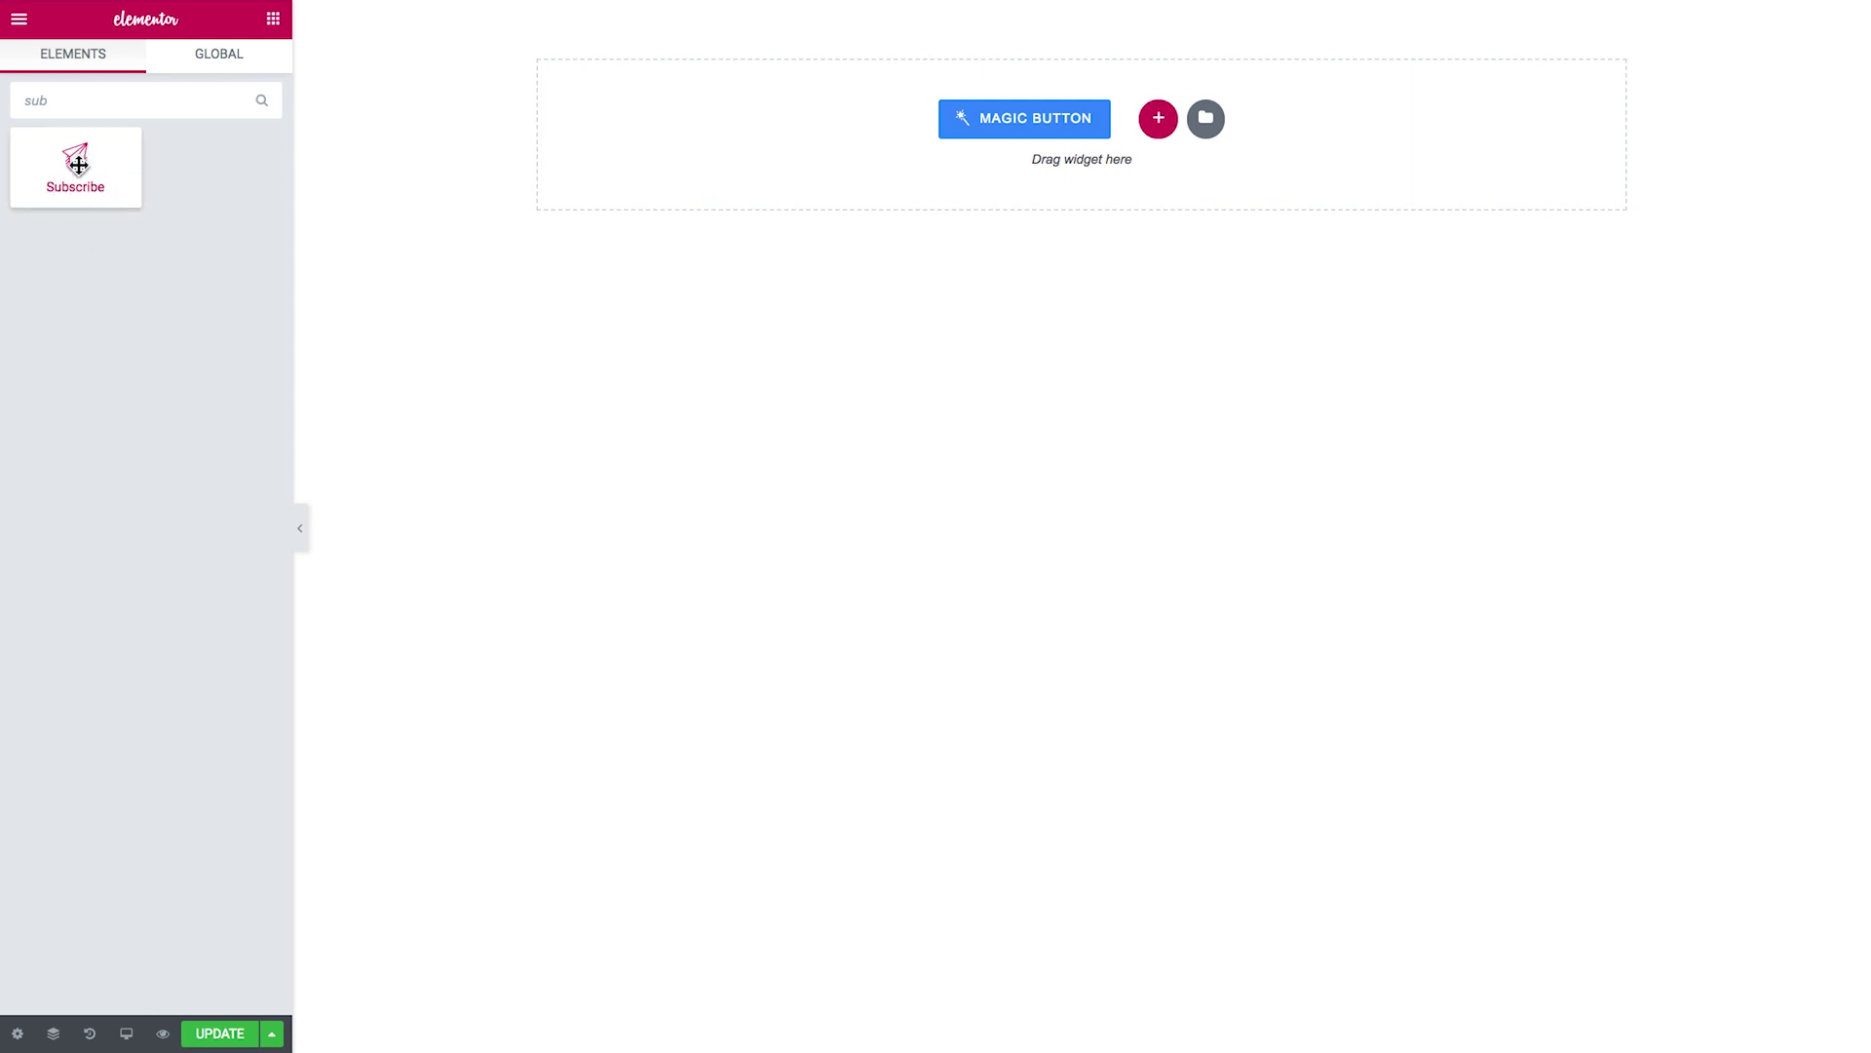
pyautogui.moveTo(119, 161); pyautogui.dragTo(739, 181)
pyautogui.click(1107, 212)
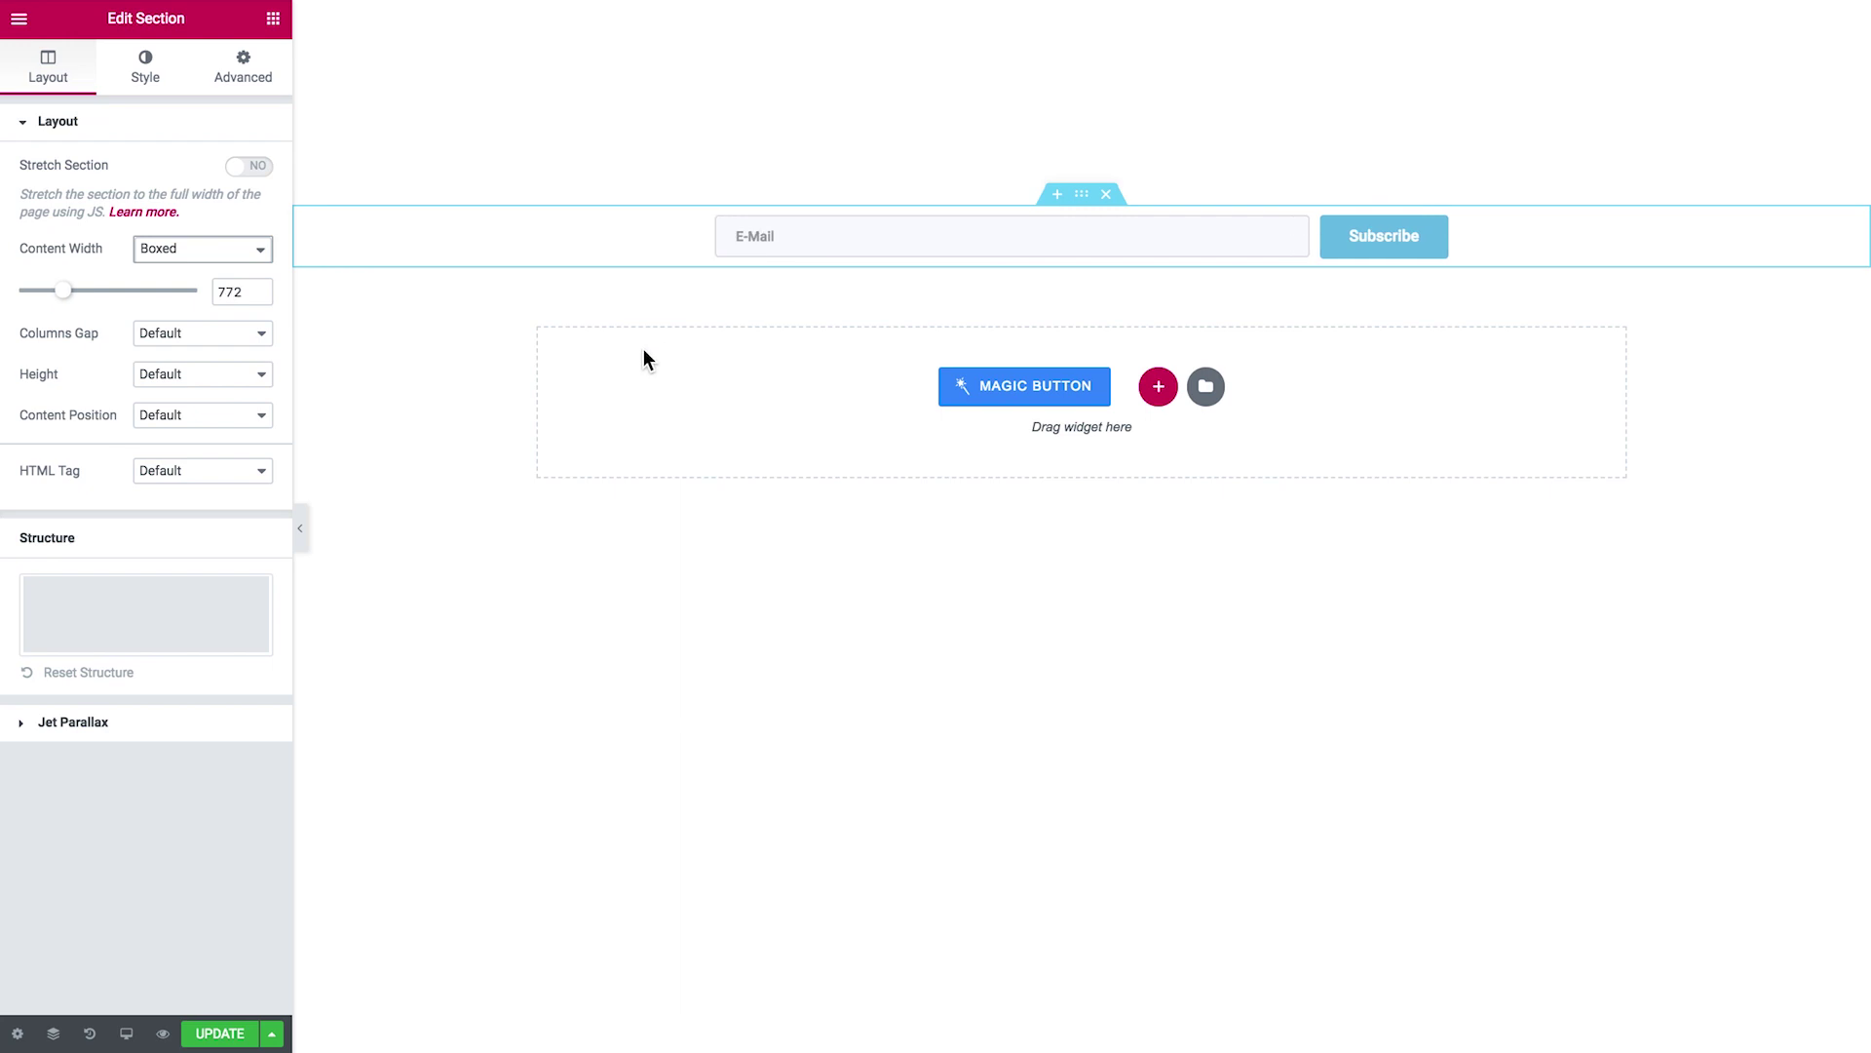
pyautogui.click(840, 236)
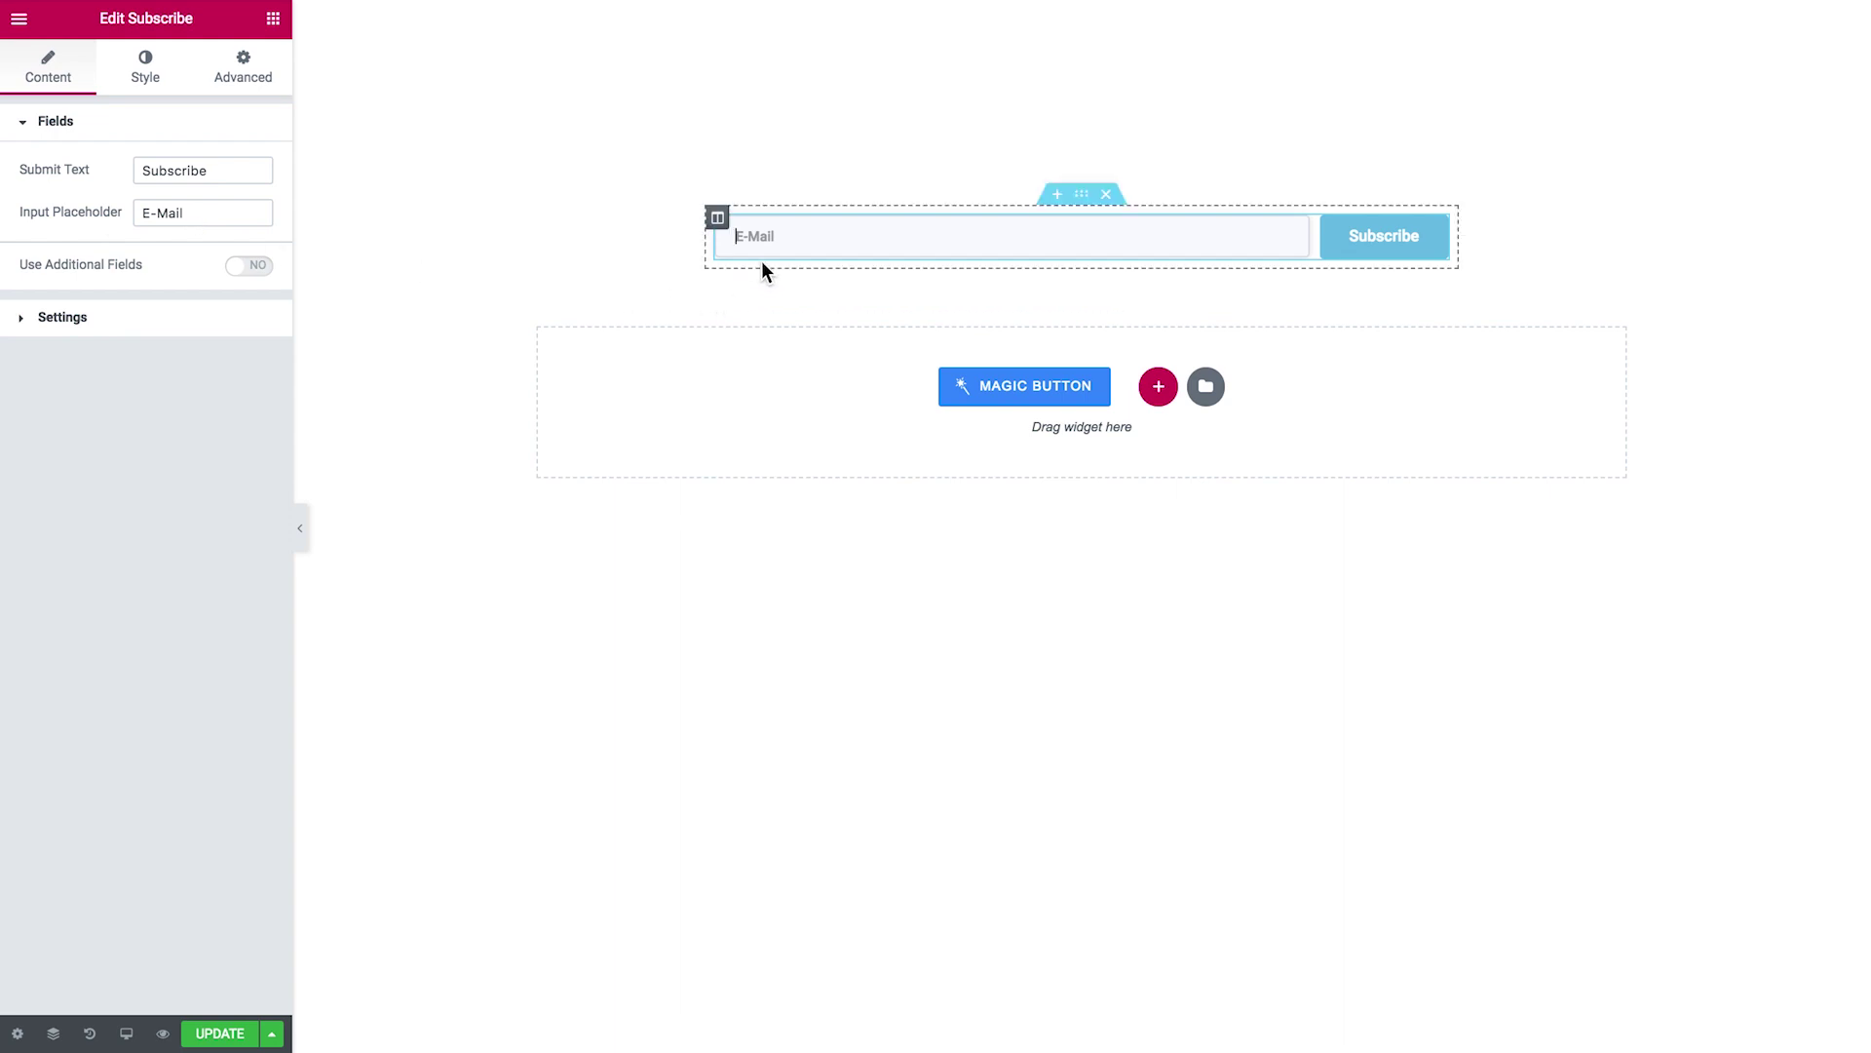
# Prefix the e-mail placeholder with 'Your' and enable additional fields, checking the First Name field type
pyautogui.click(136, 214)
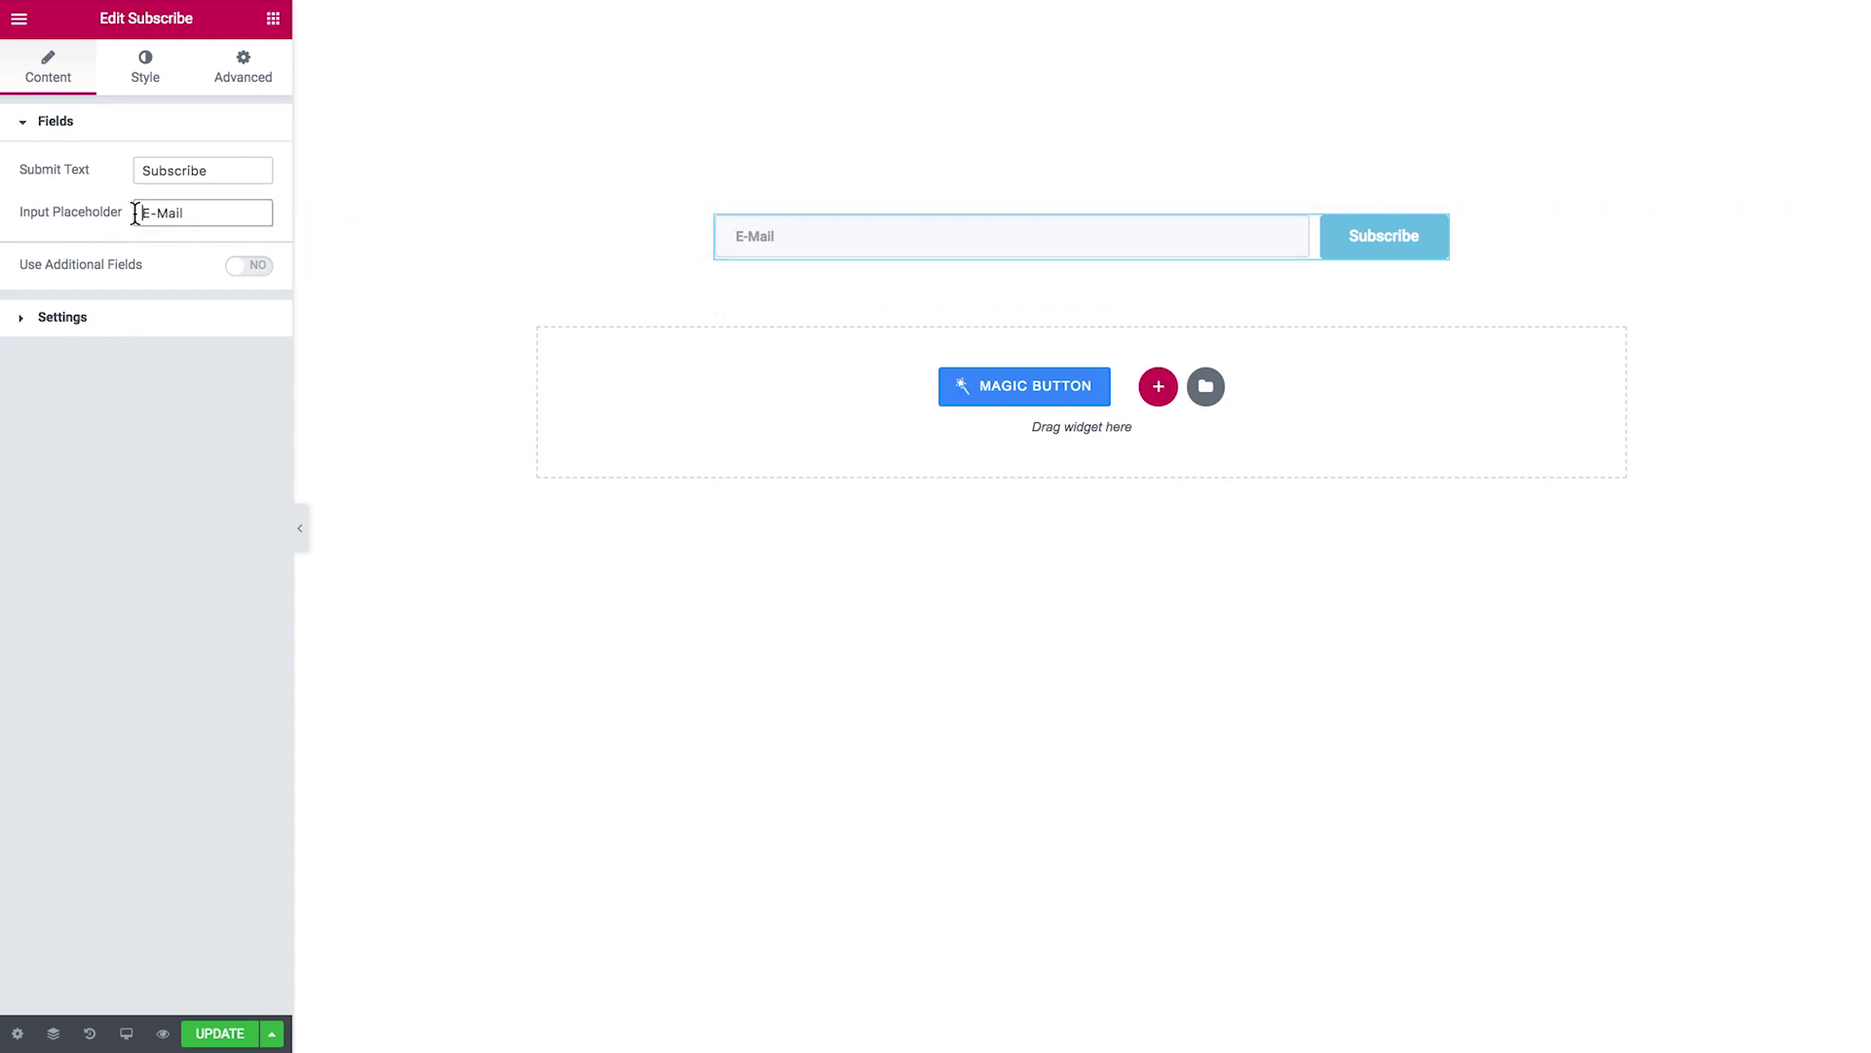
pyautogui.write('Your')
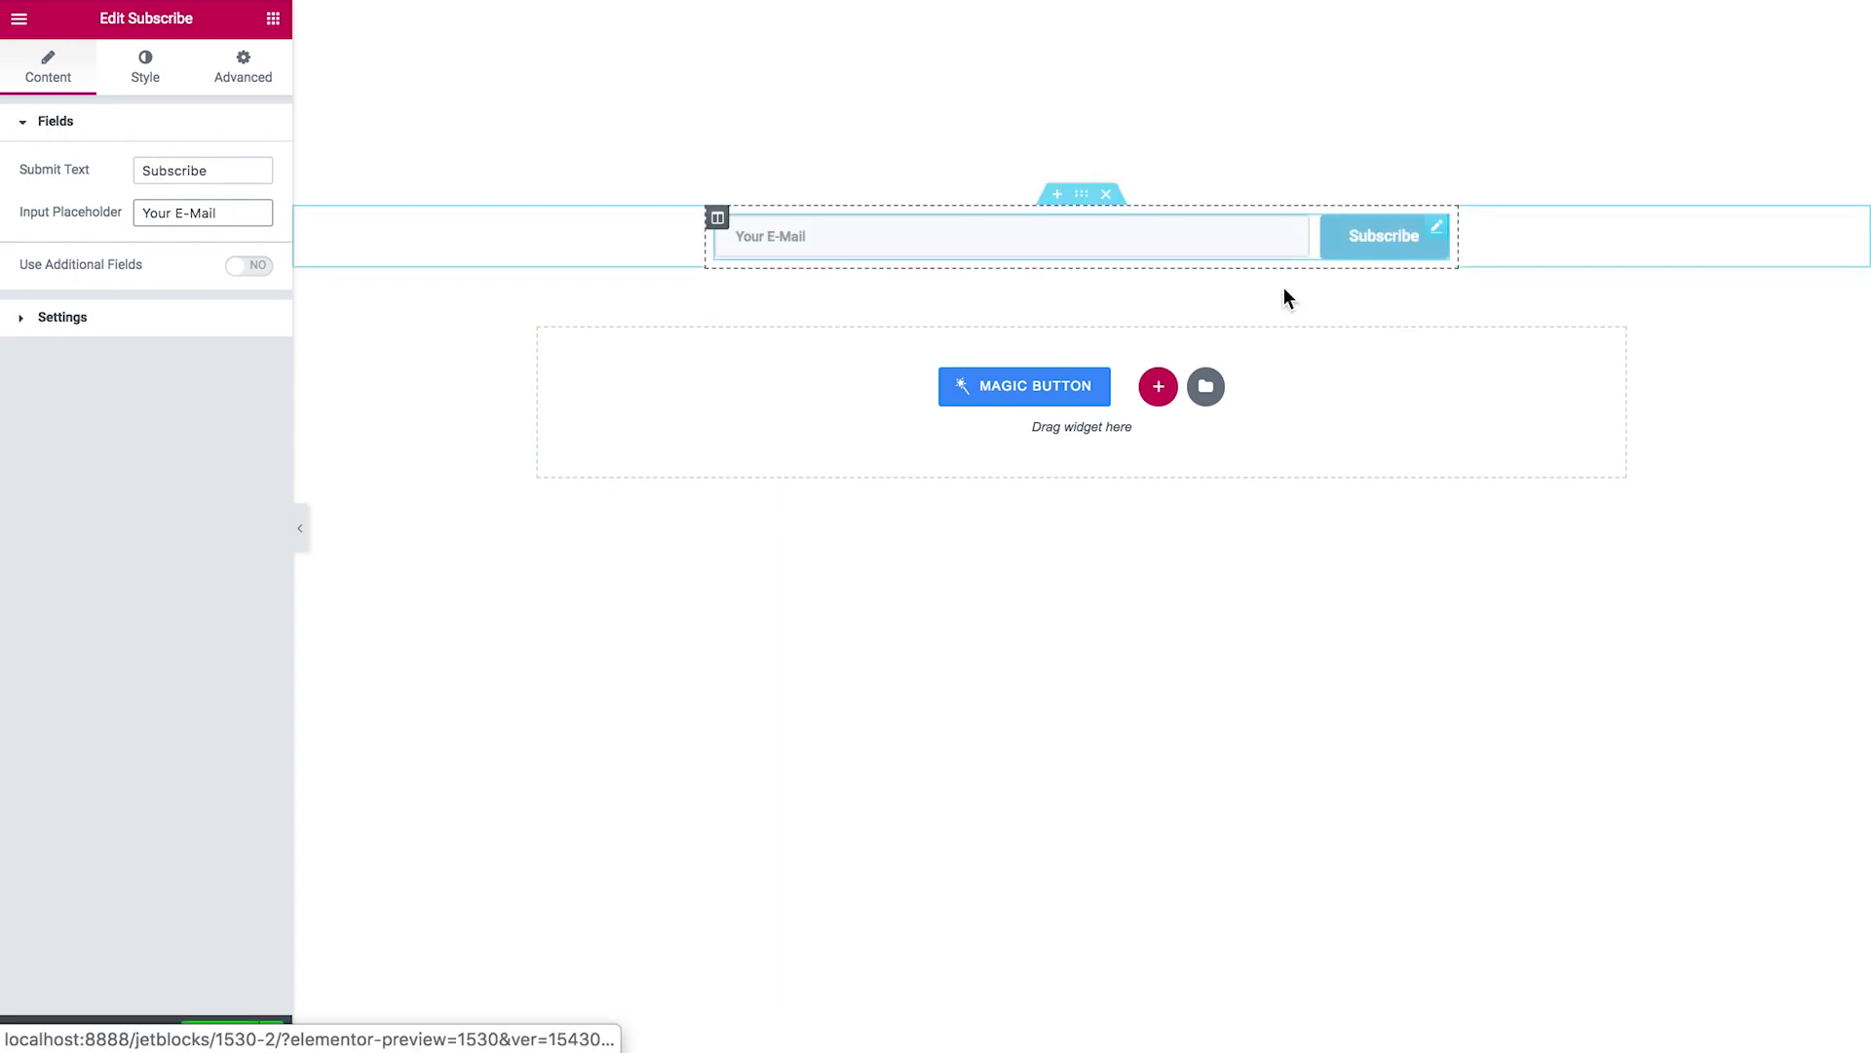
pyautogui.click(245, 272)
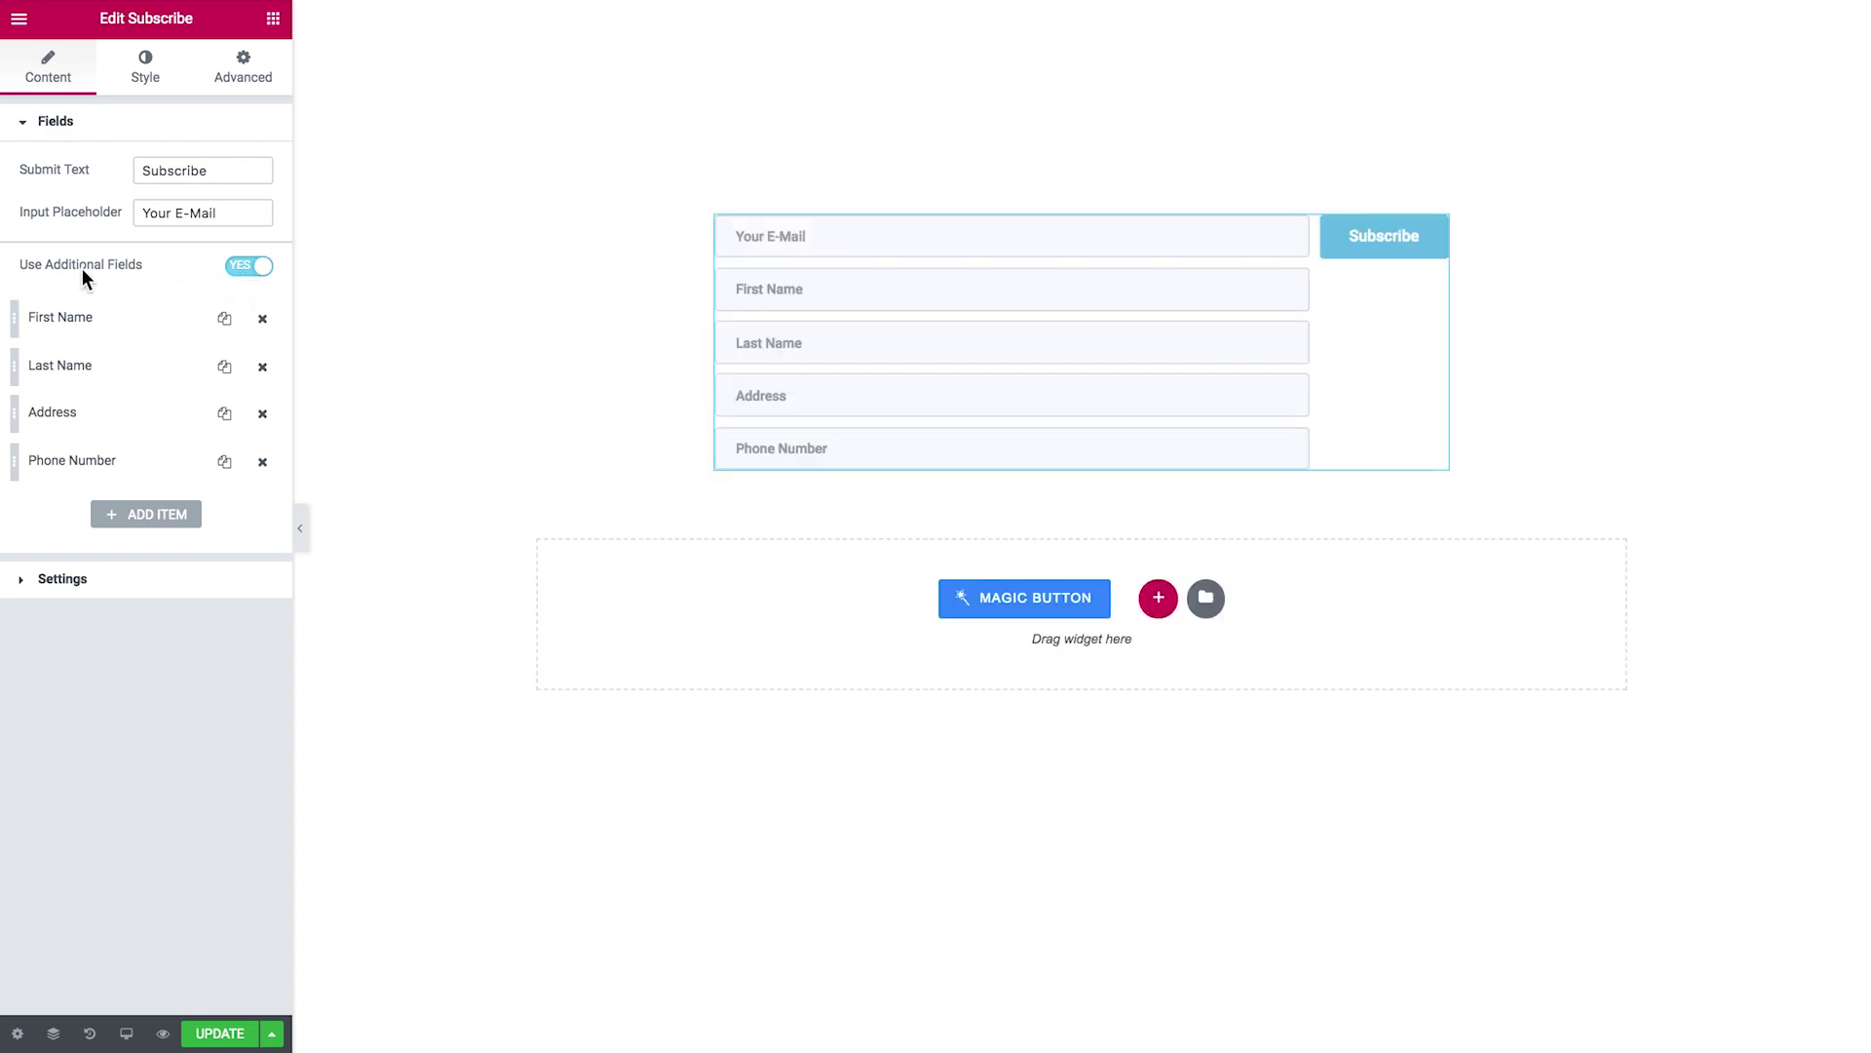
pyautogui.click(110, 325)
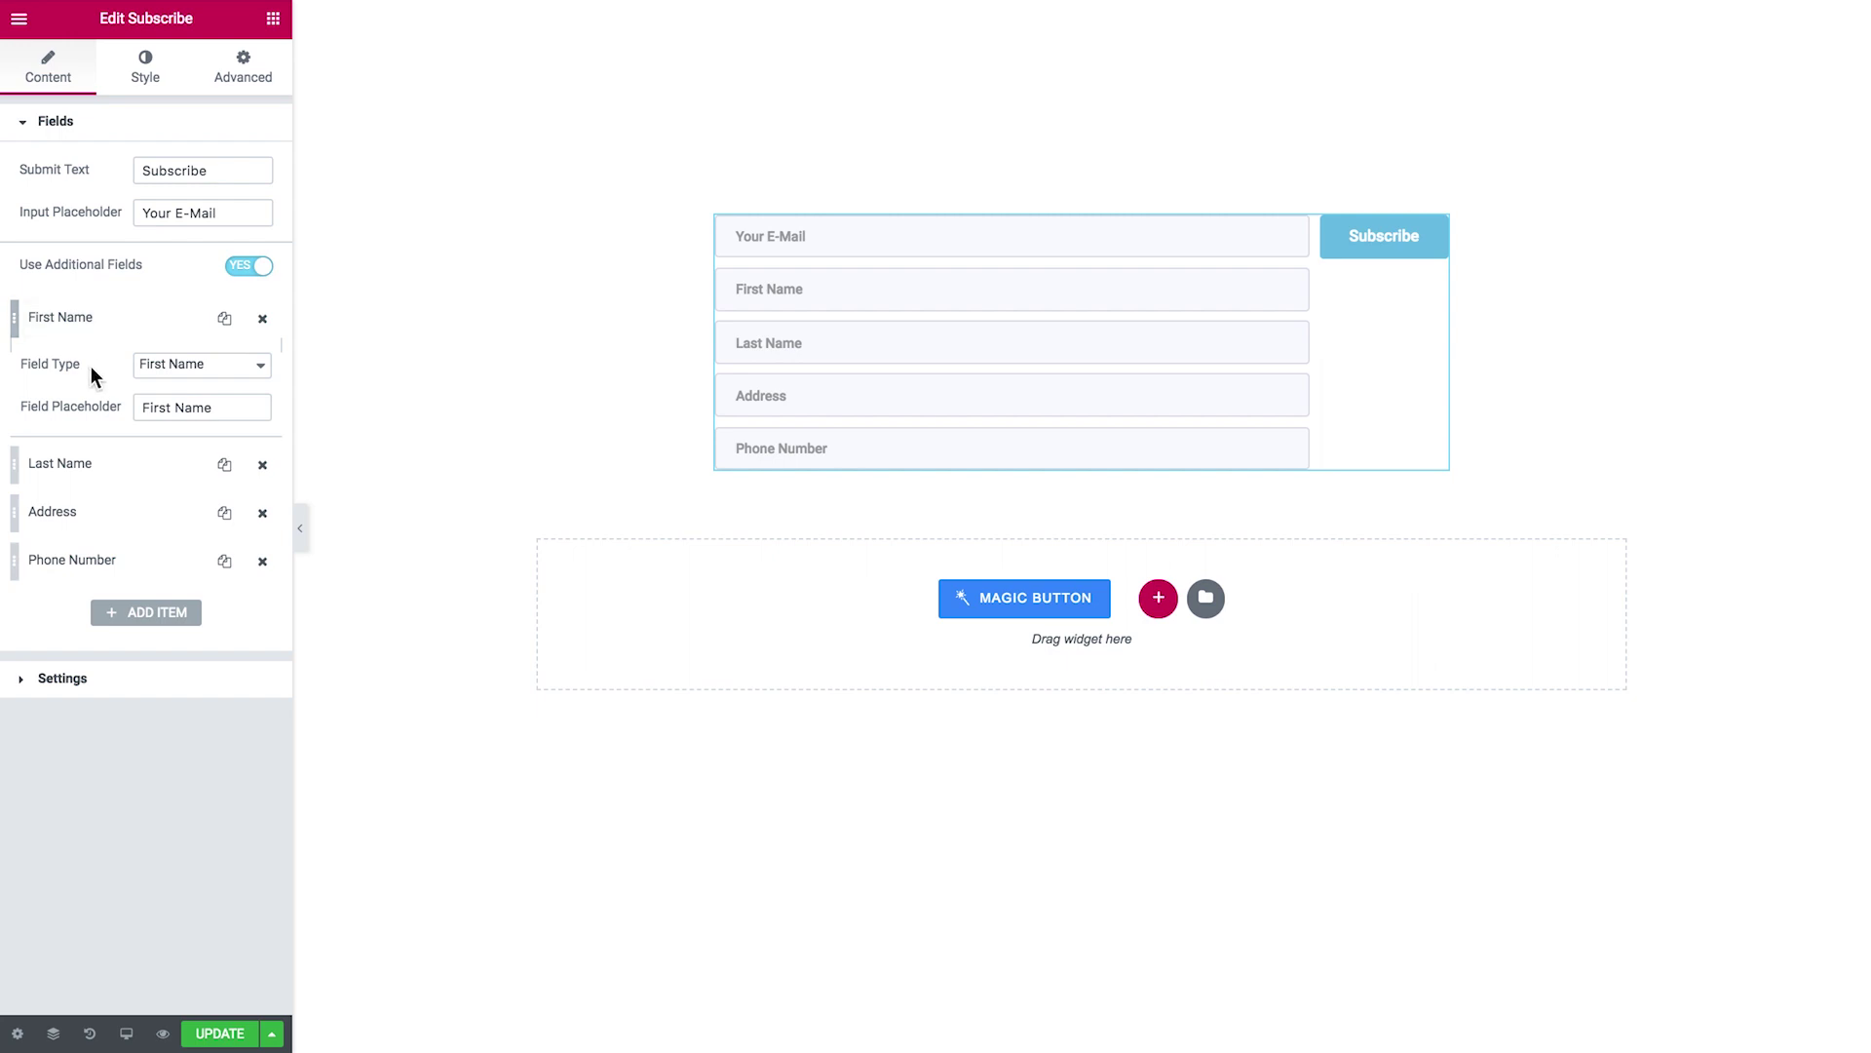
pyautogui.click(201, 373)
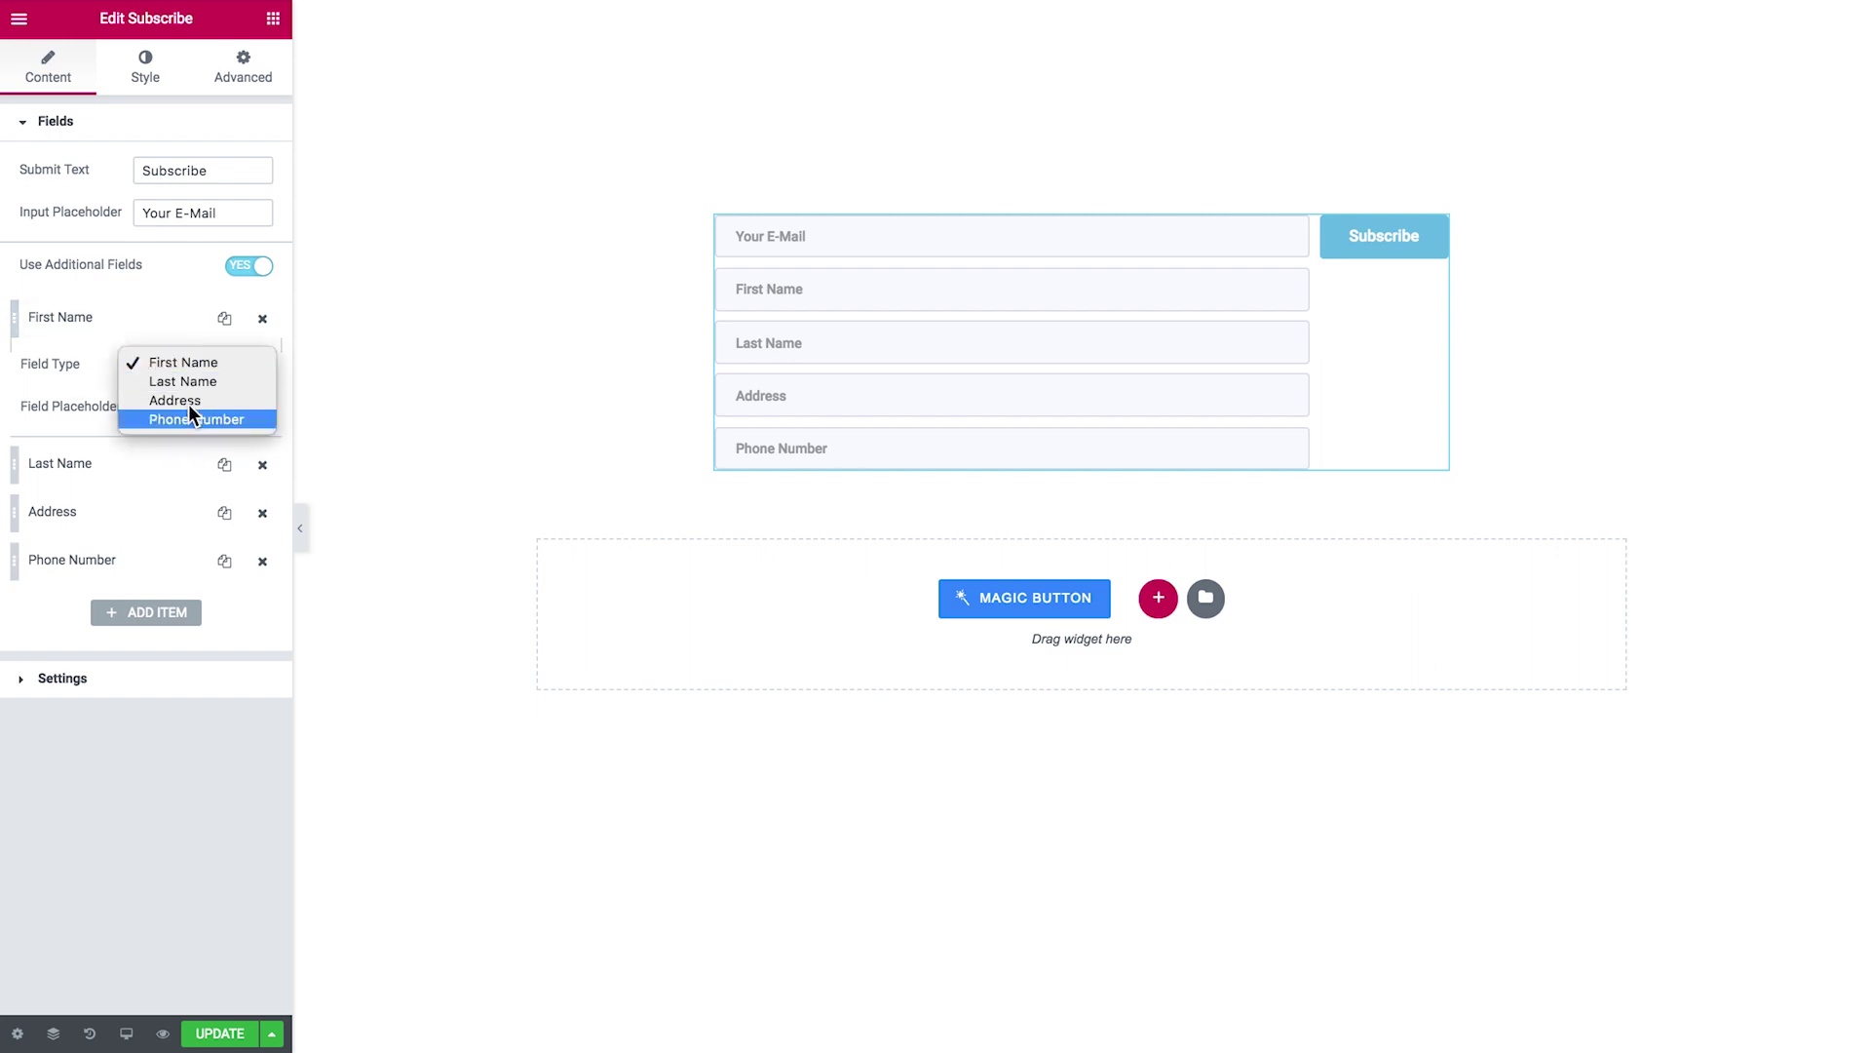
pyautogui.click(61, 365)
# Edit the First Name placeholder, then switch additional fields off and expand the Settings section
pyautogui.click(233, 407)
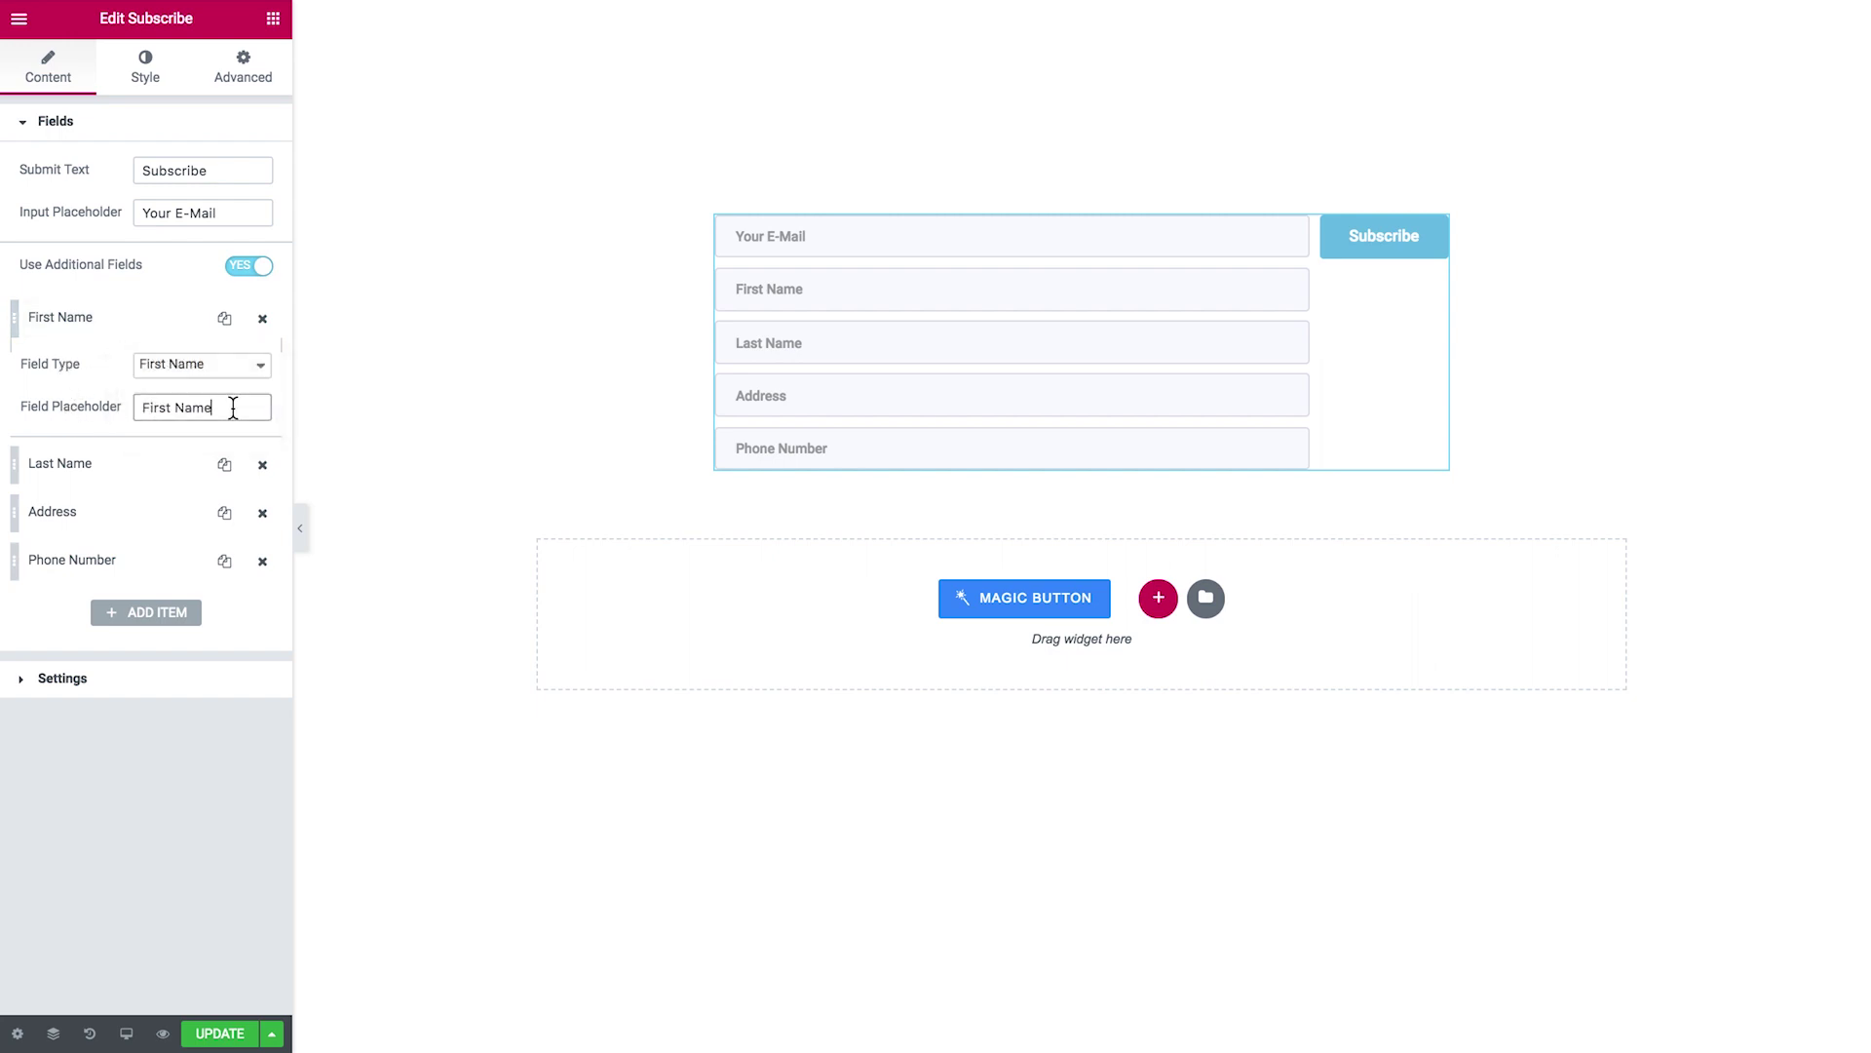
pyautogui.doubleClick(233, 407)
pyautogui.doubleClick(235, 407)
pyautogui.click(257, 273)
pyautogui.click(255, 271)
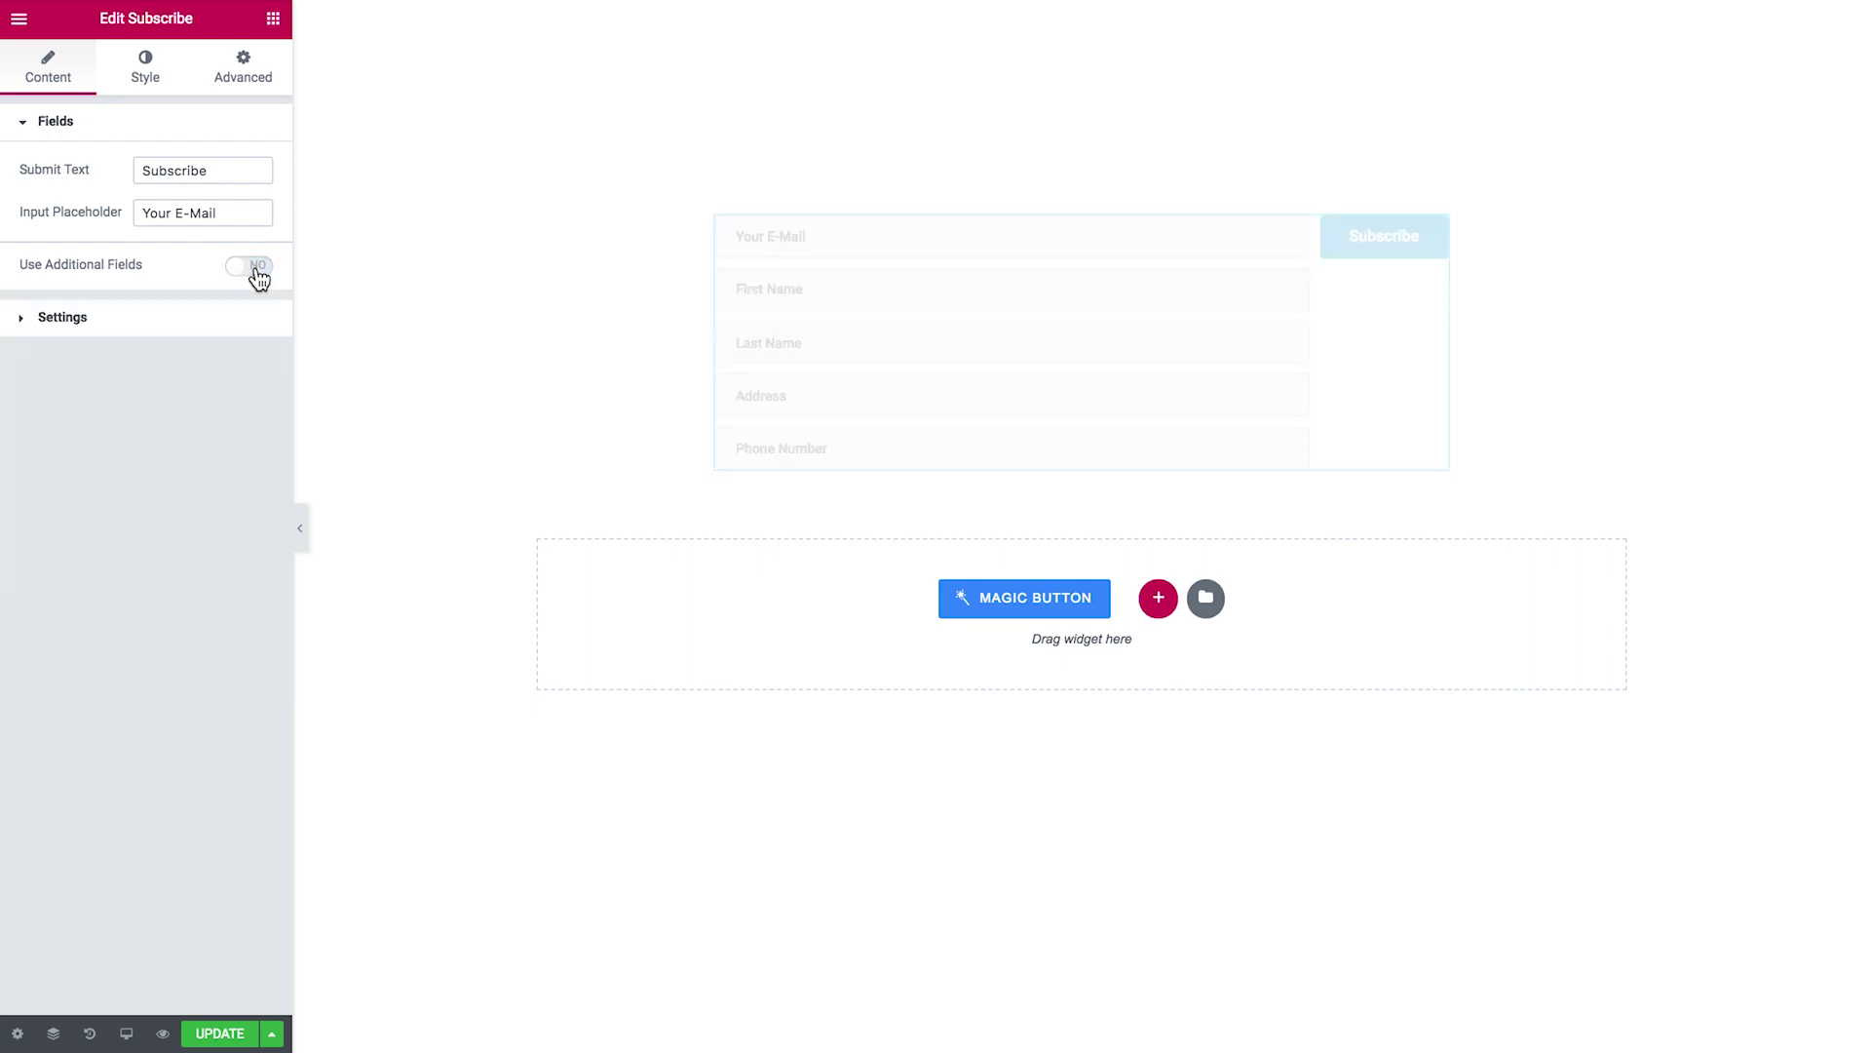
pyautogui.click(185, 318)
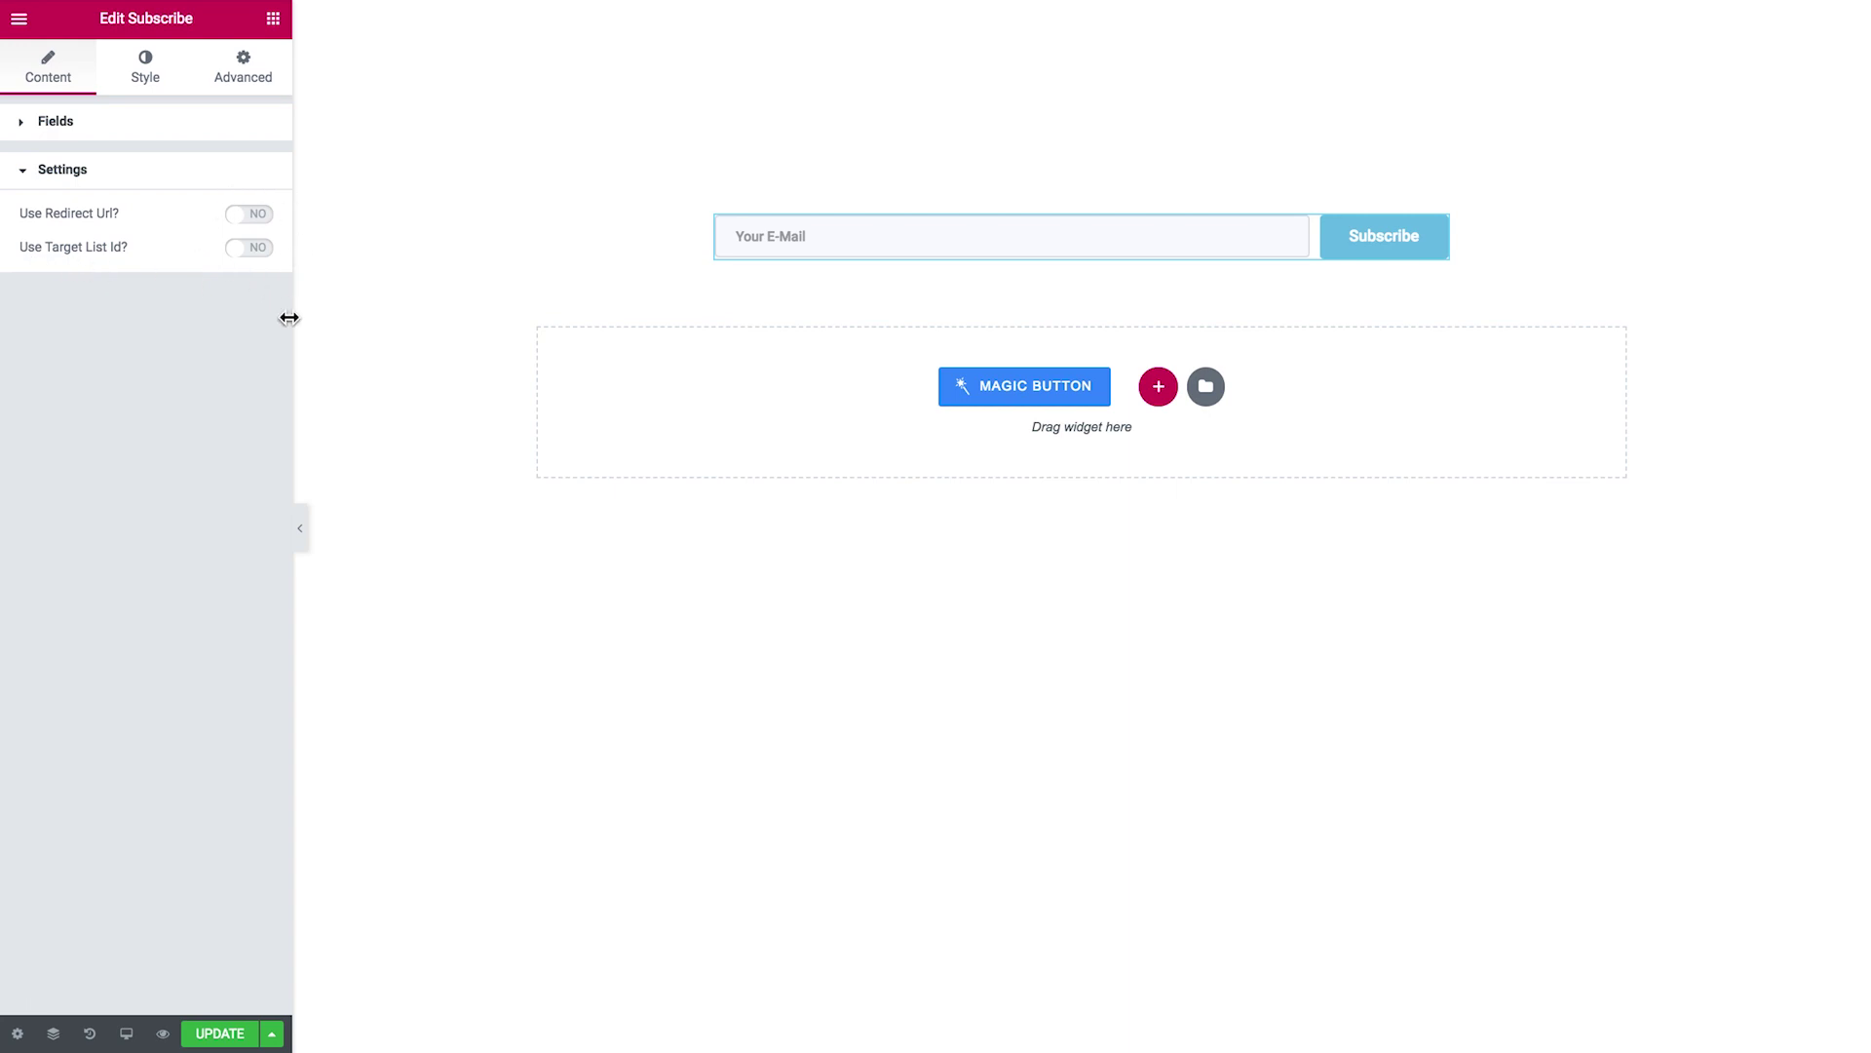
# Set the form layout to Block and give it a light grey background colour
pyautogui.click(147, 66)
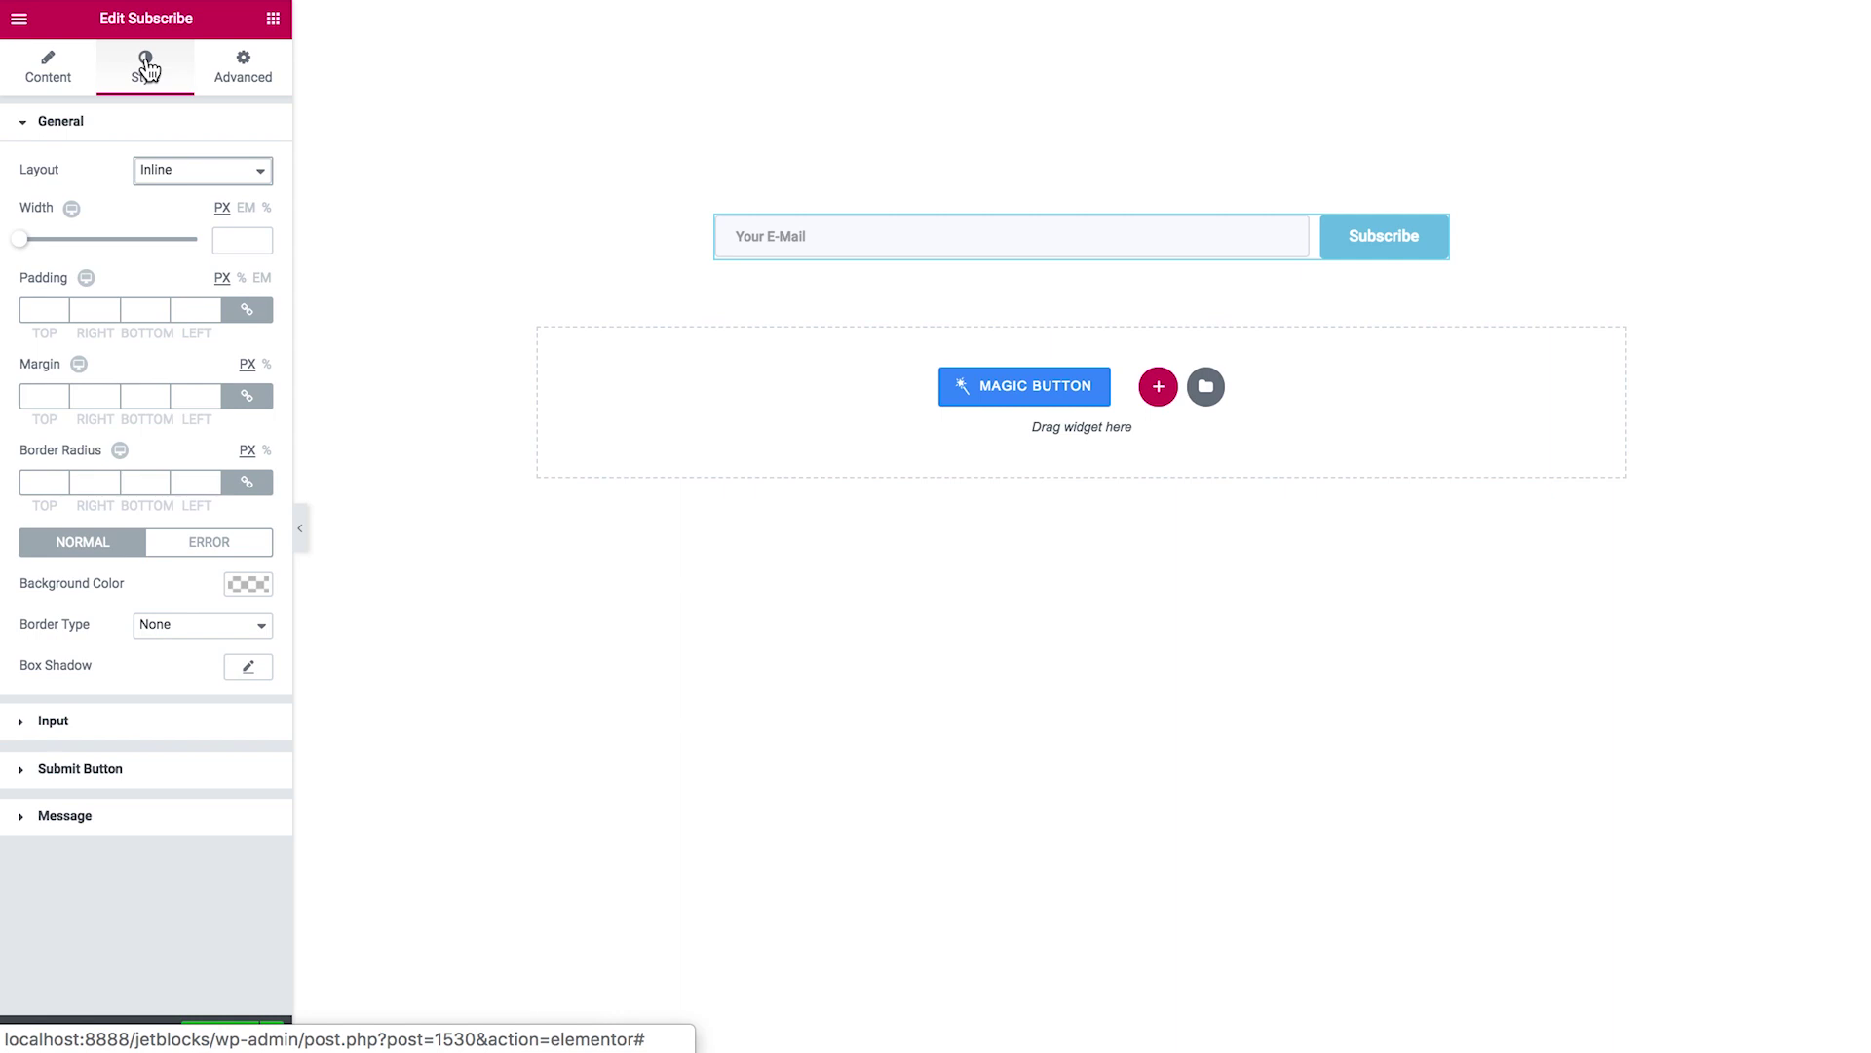
pyautogui.click(203, 169)
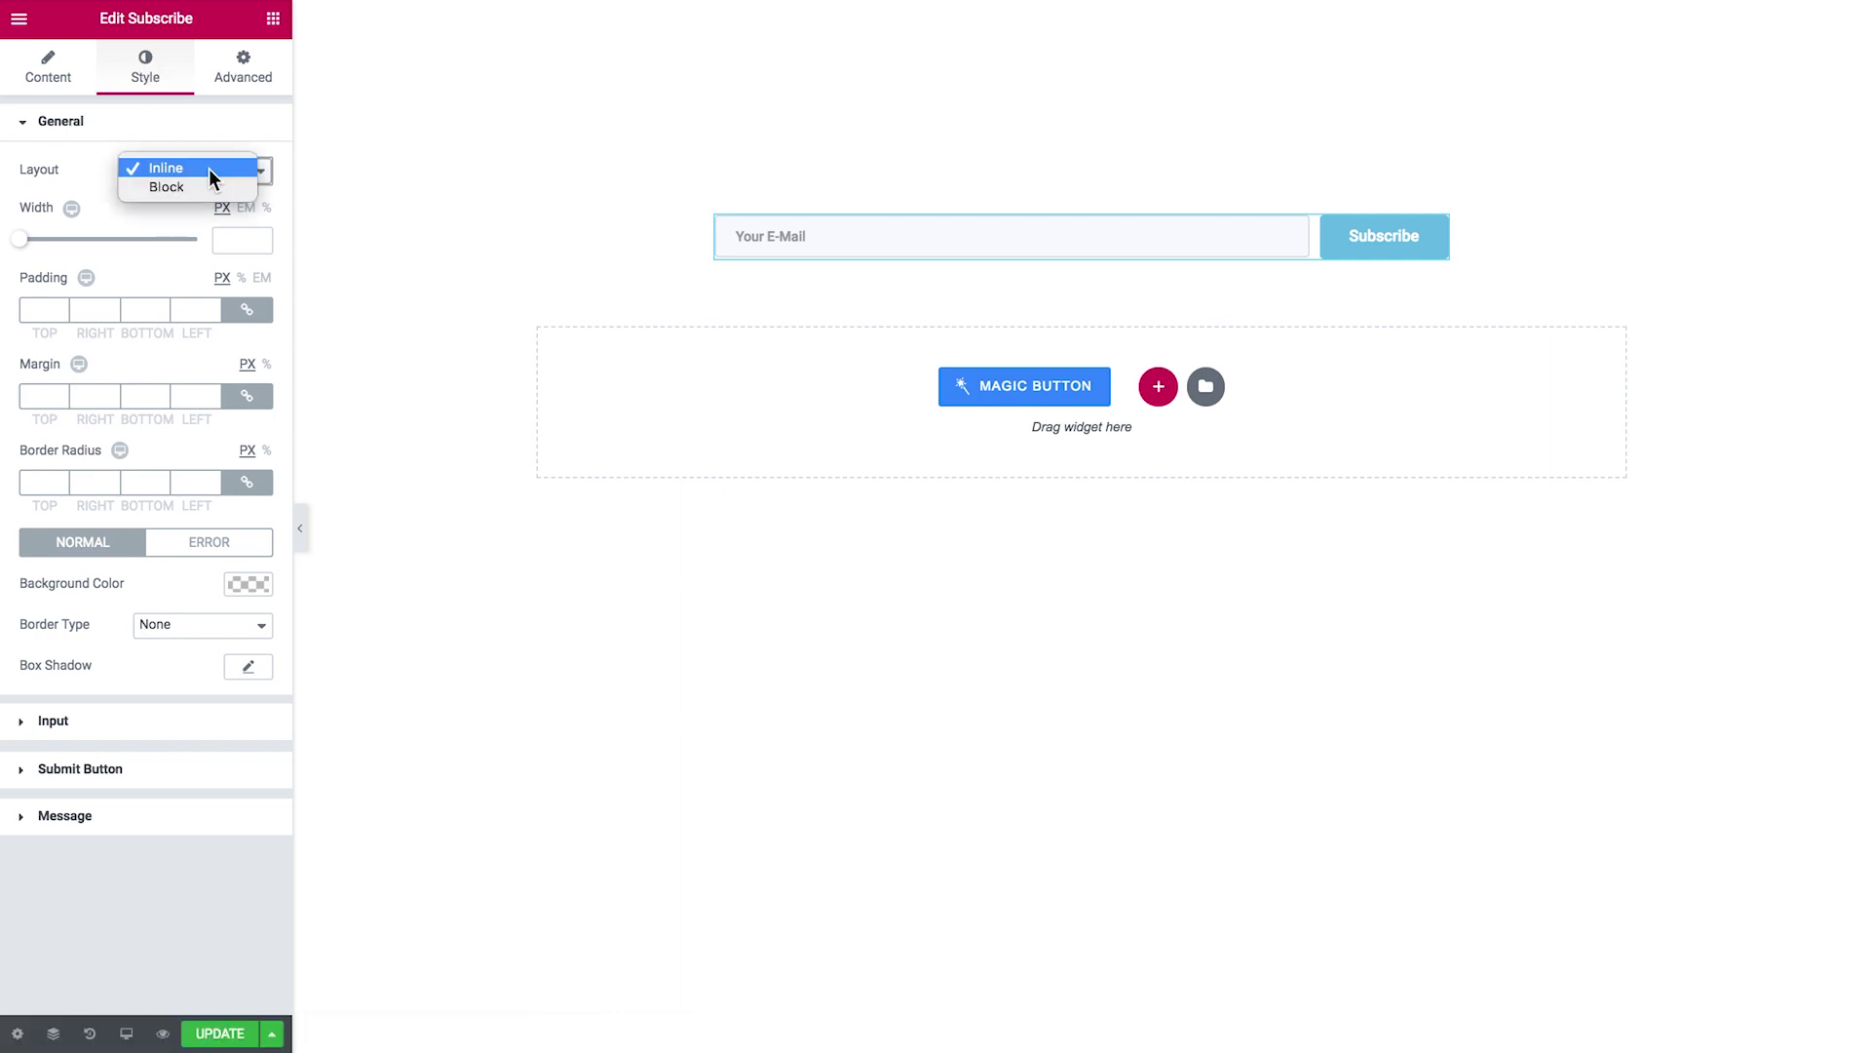
pyautogui.click(195, 188)
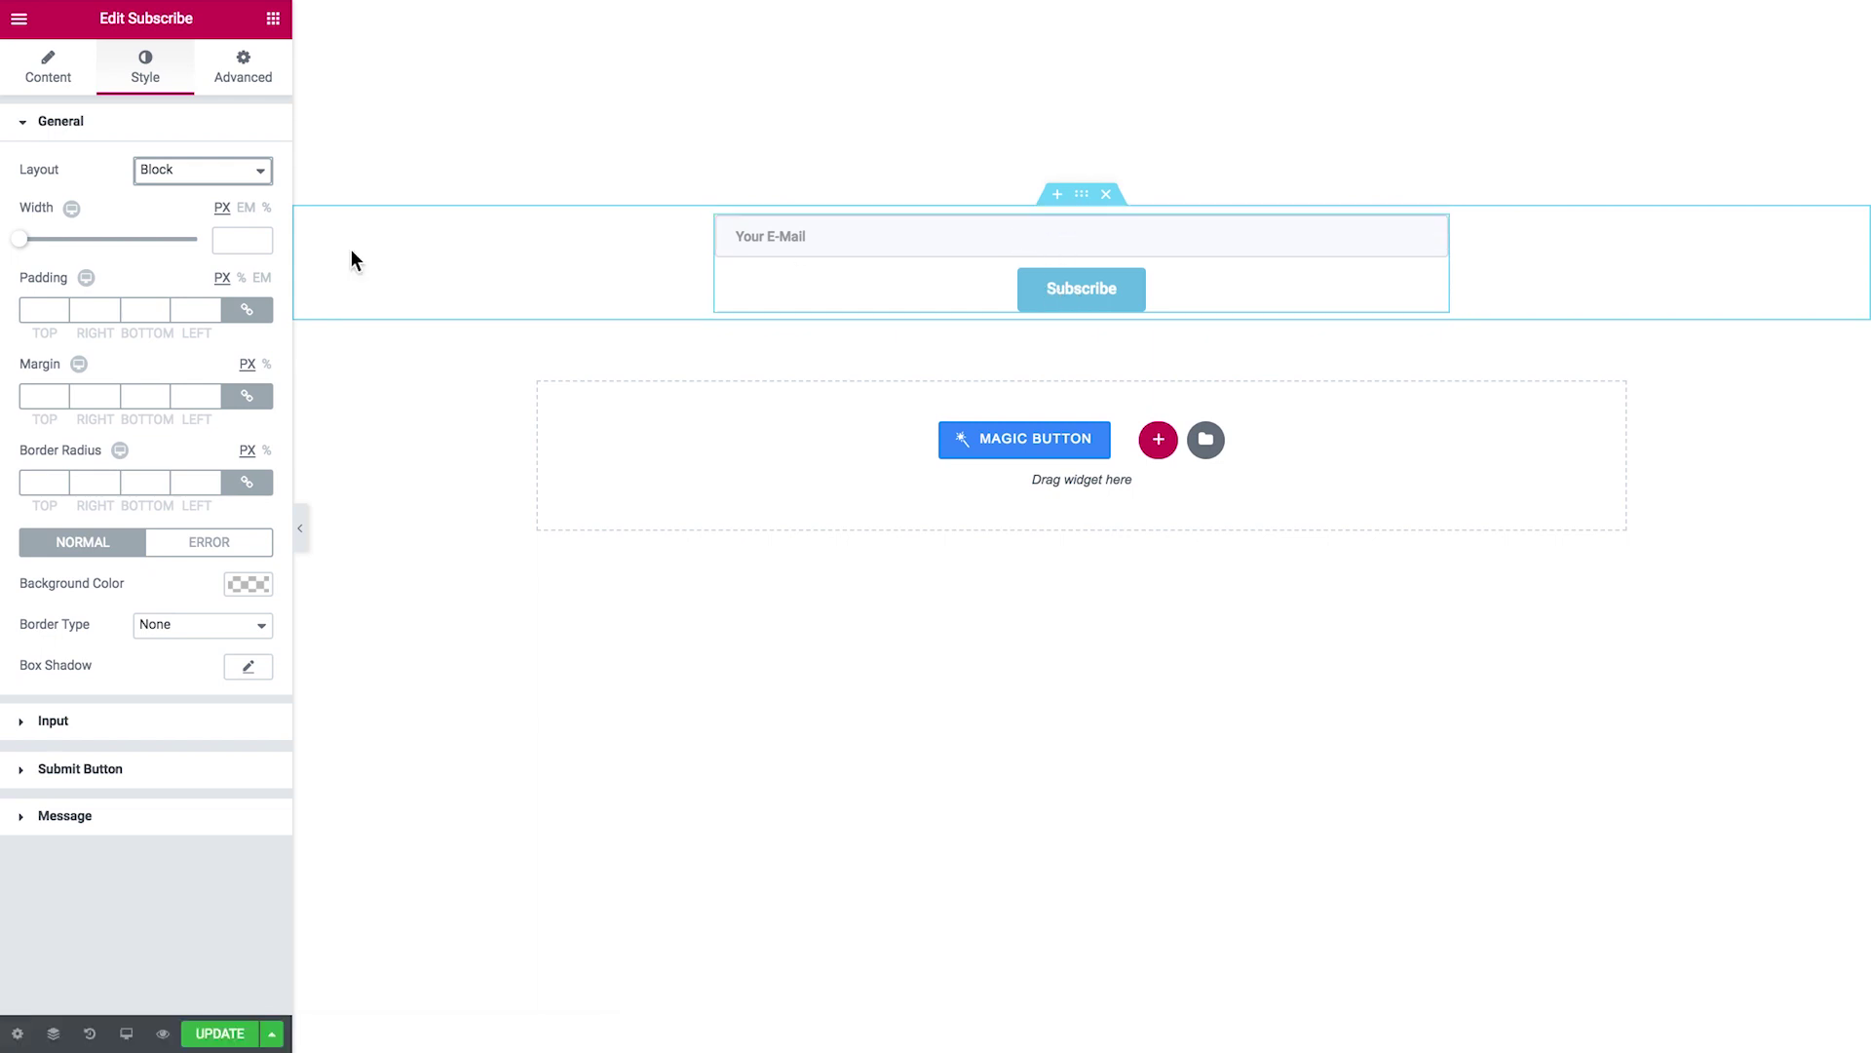
pyautogui.moveTo(21, 239); pyautogui.dragTo(129, 282)
pyautogui.click(246, 586)
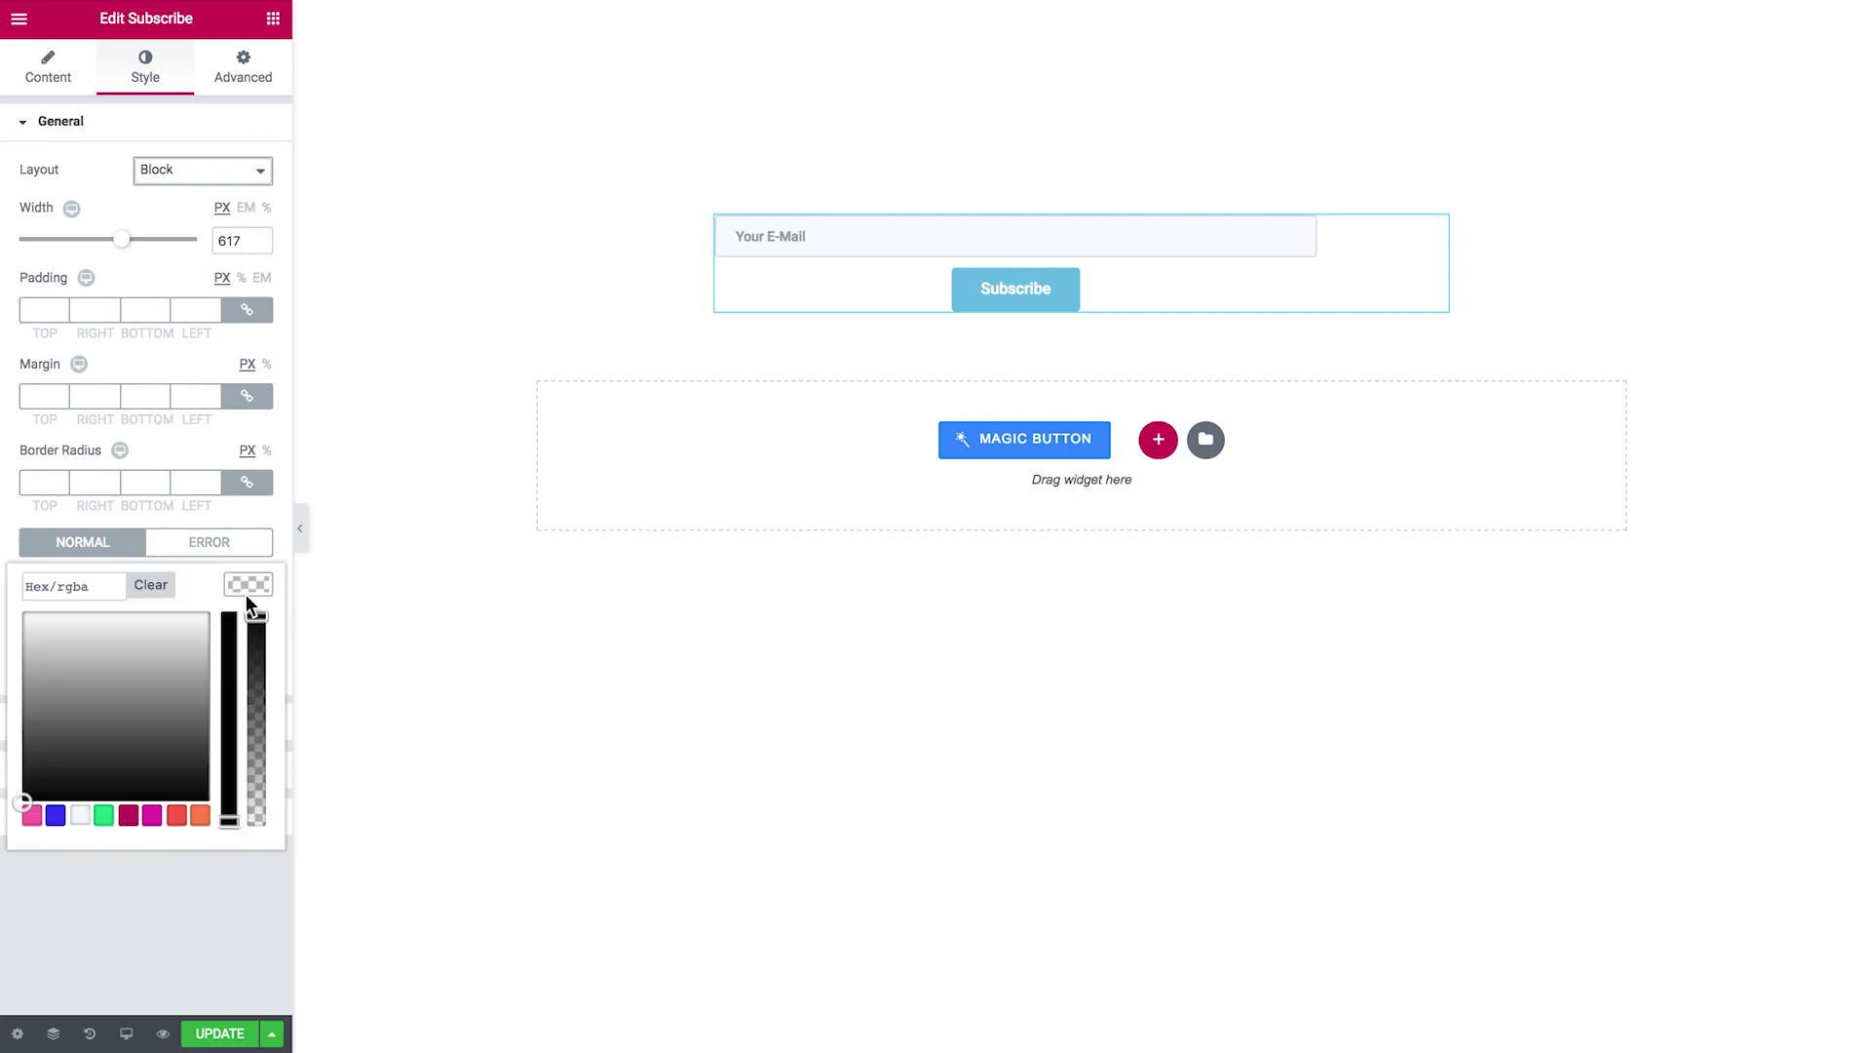
pyautogui.click(80, 816)
pyautogui.click(195, 377)
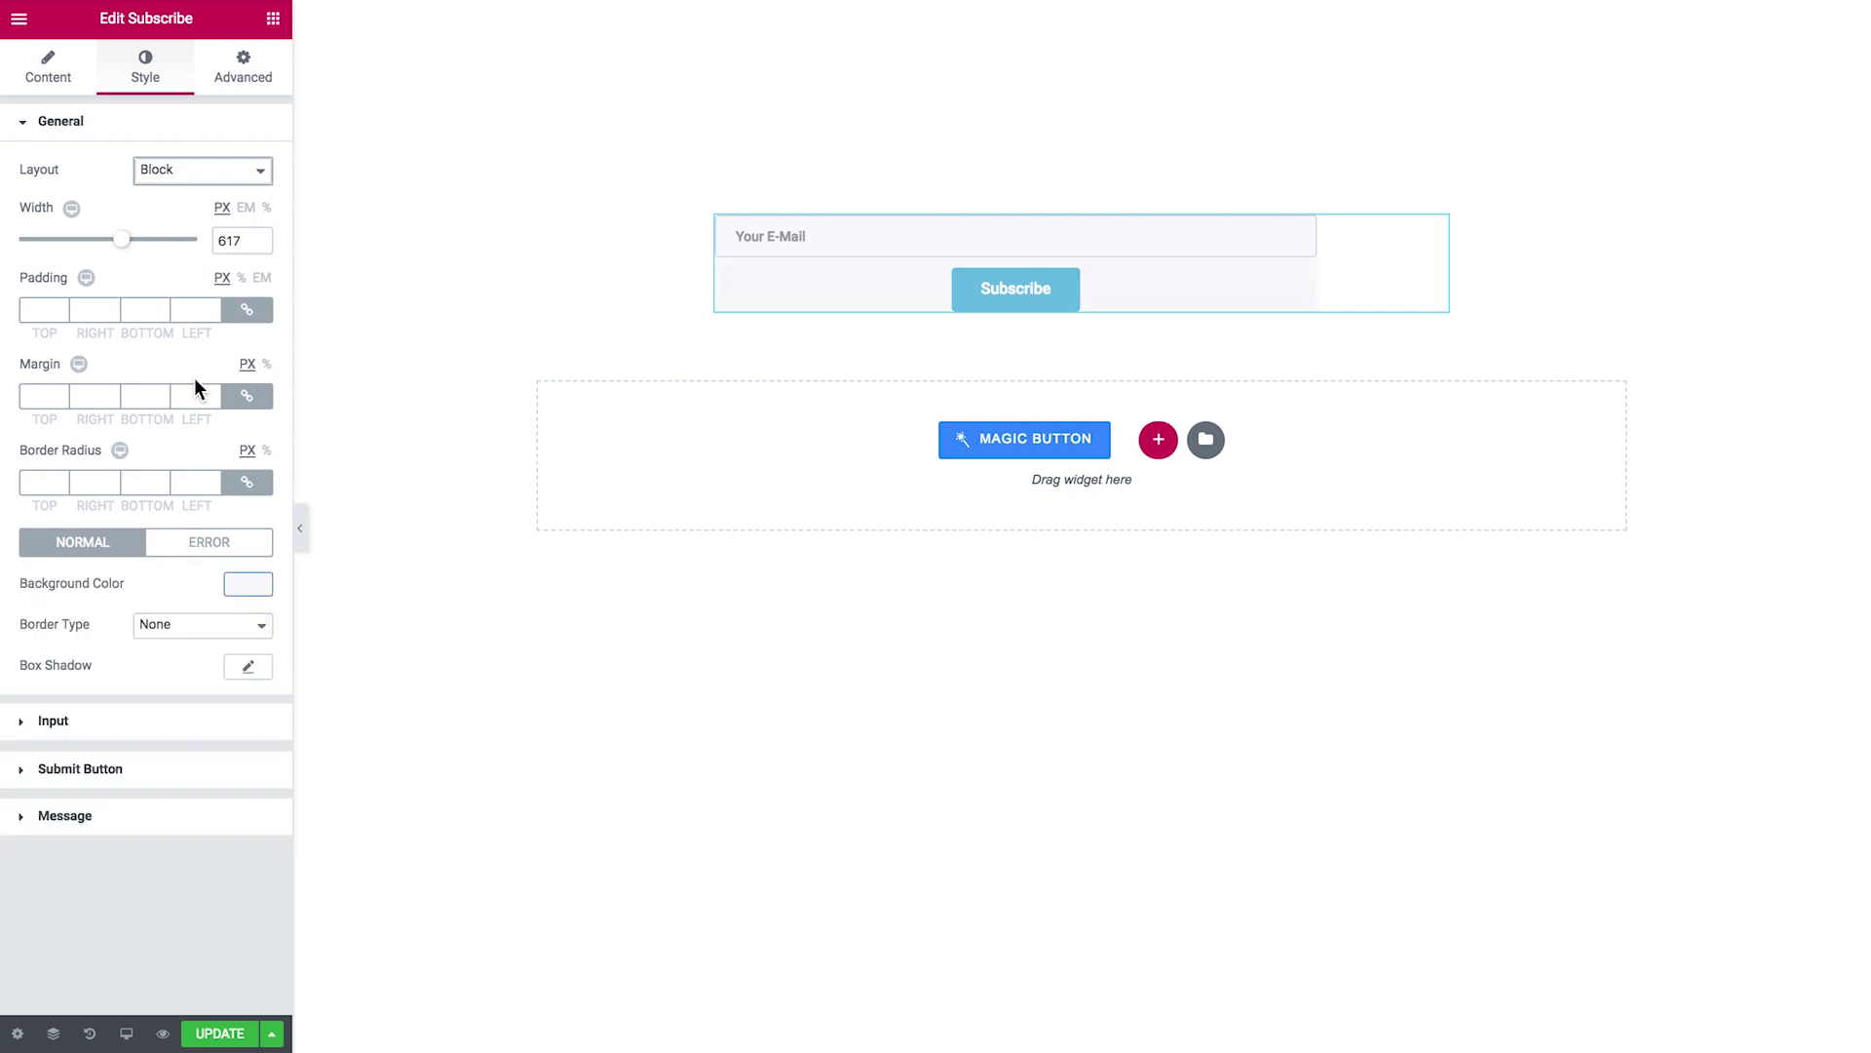
pyautogui.click(249, 588)
pyautogui.click(247, 309)
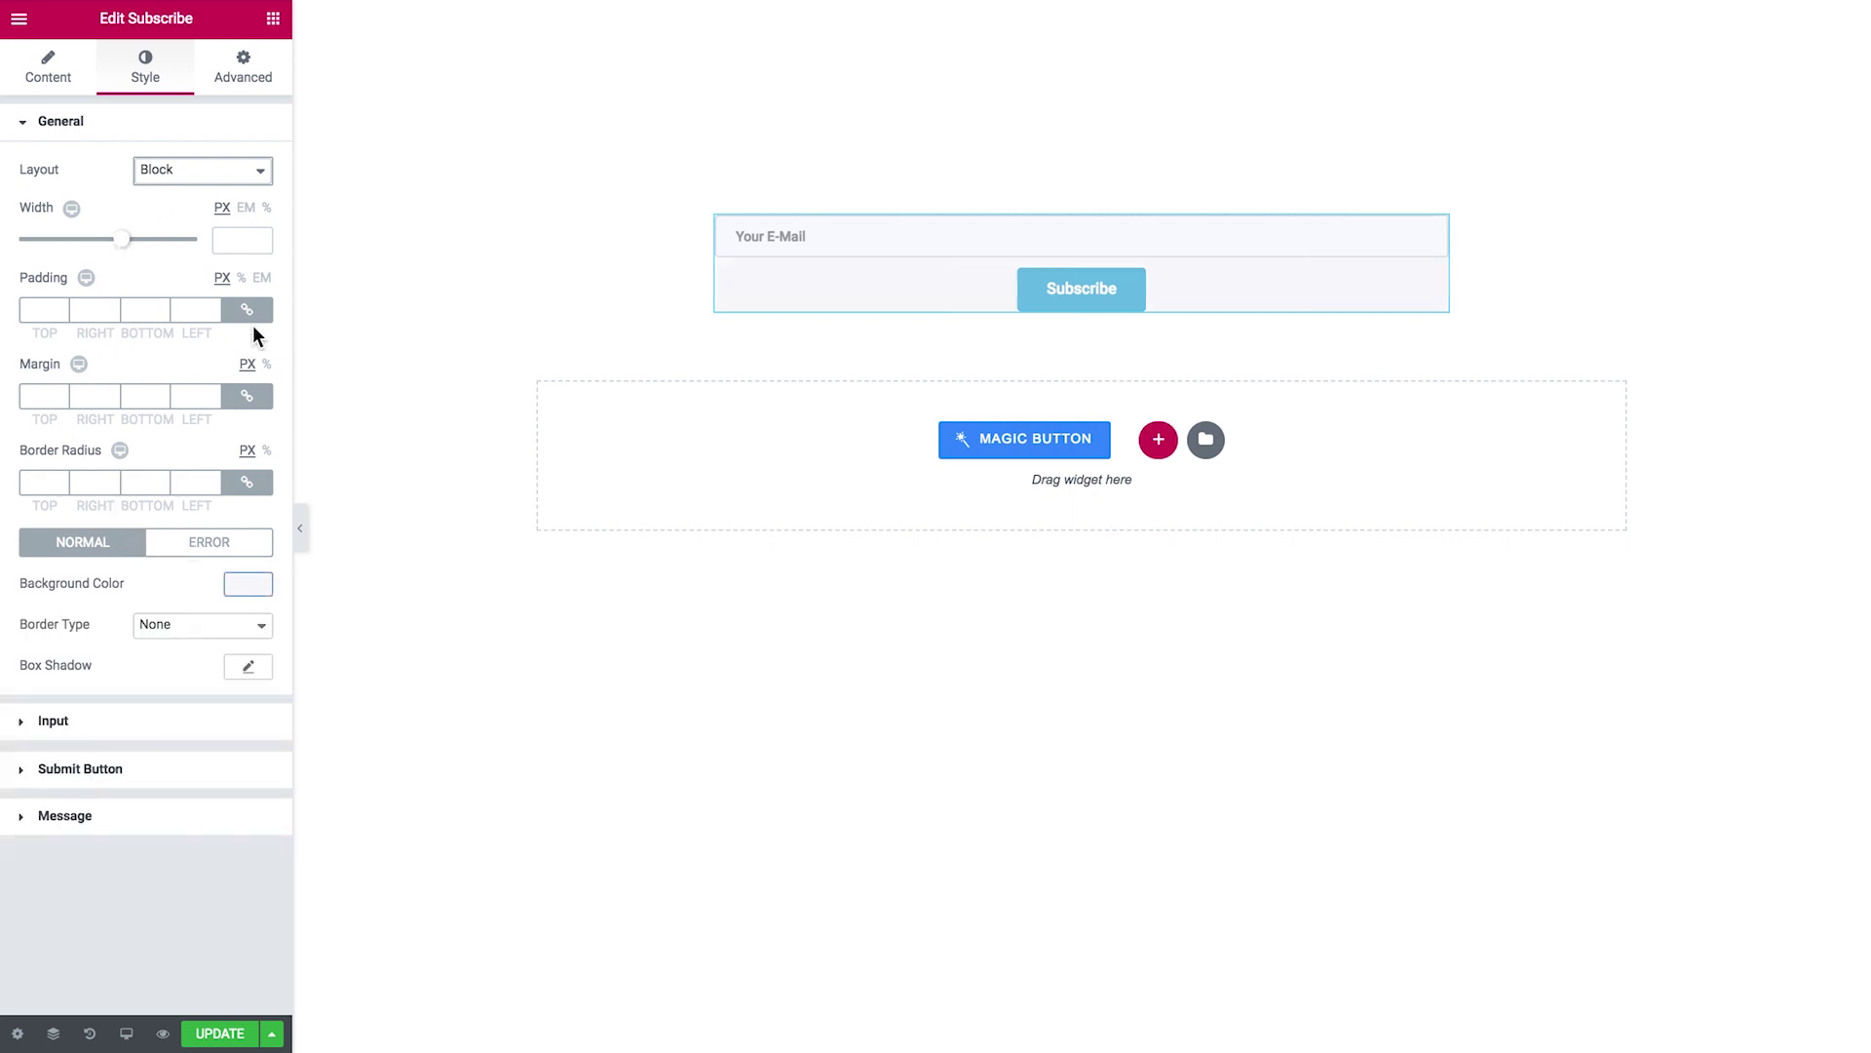
# Unlink the form padding and set it to 50/80/50/80 px
pyautogui.click(39, 309)
pyautogui.write('50')
pyautogui.click(144, 309)
pyautogui.write('50')
pyautogui.click(108, 310)
pyautogui.write('80')
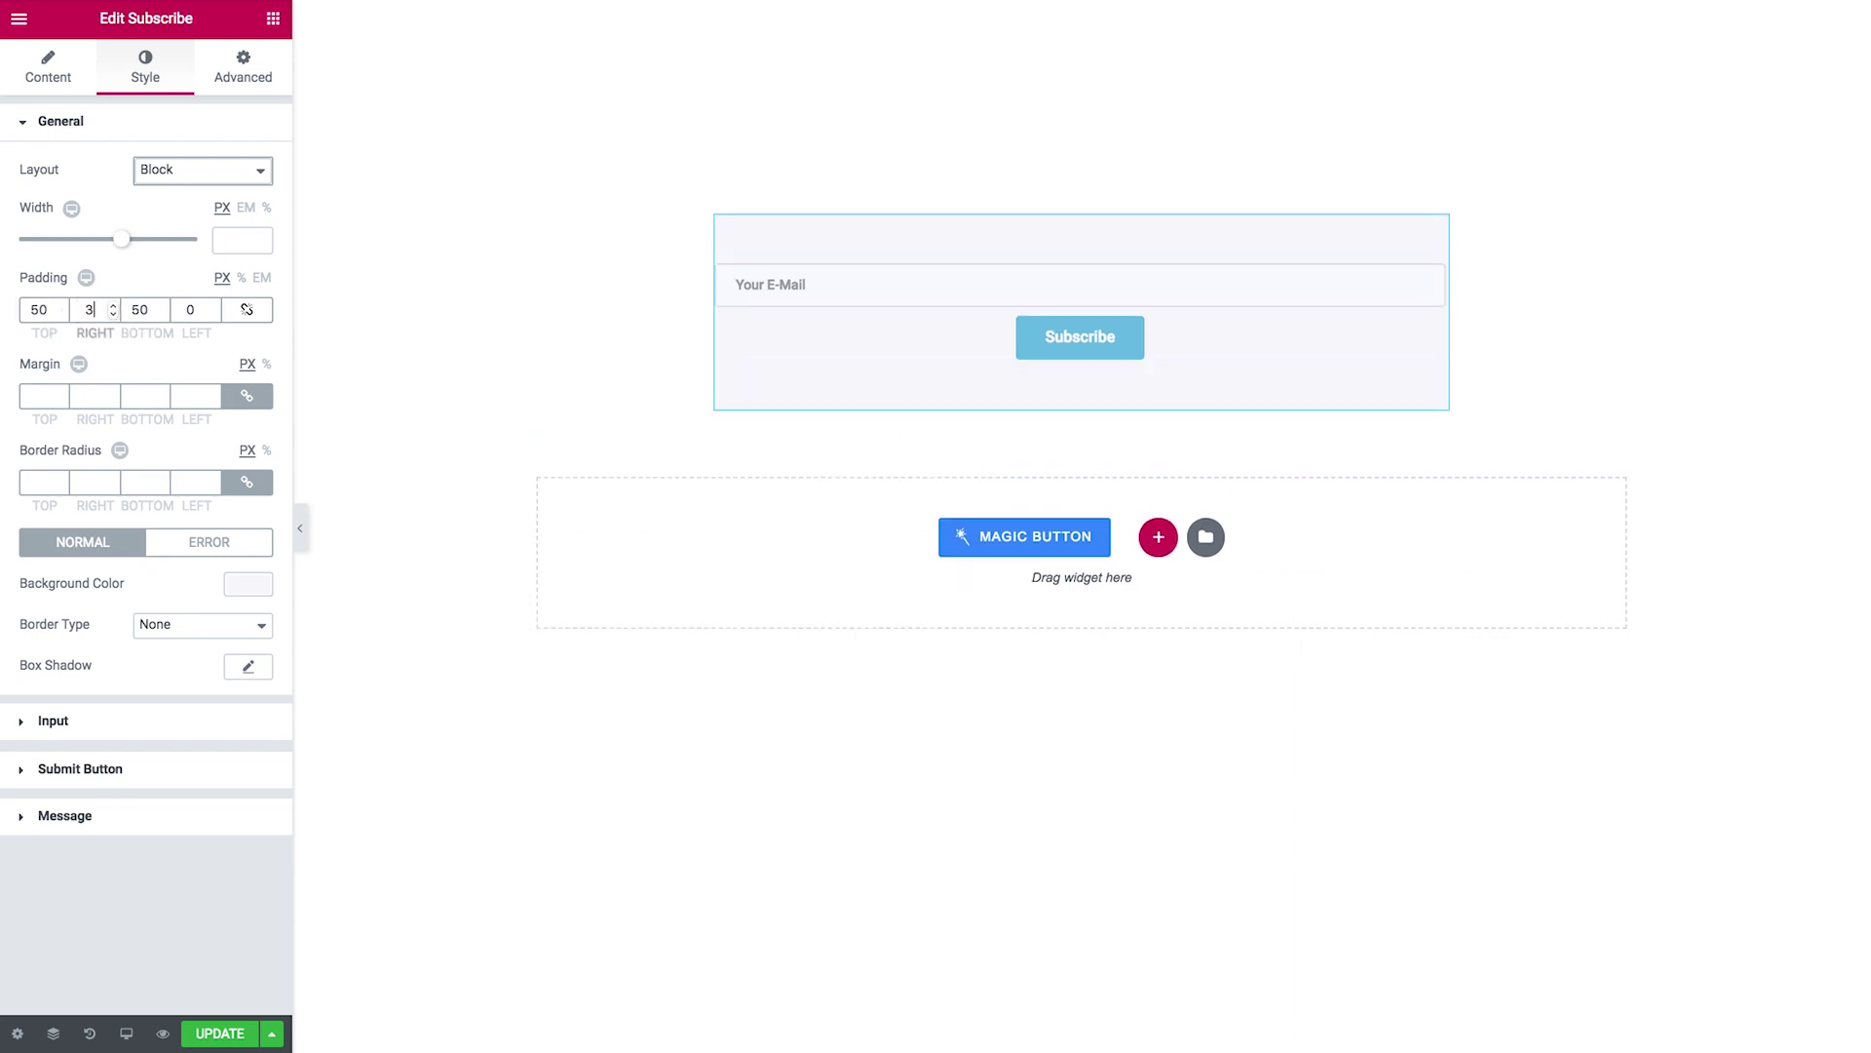
pyautogui.doubleClick(188, 309)
pyautogui.write('80')
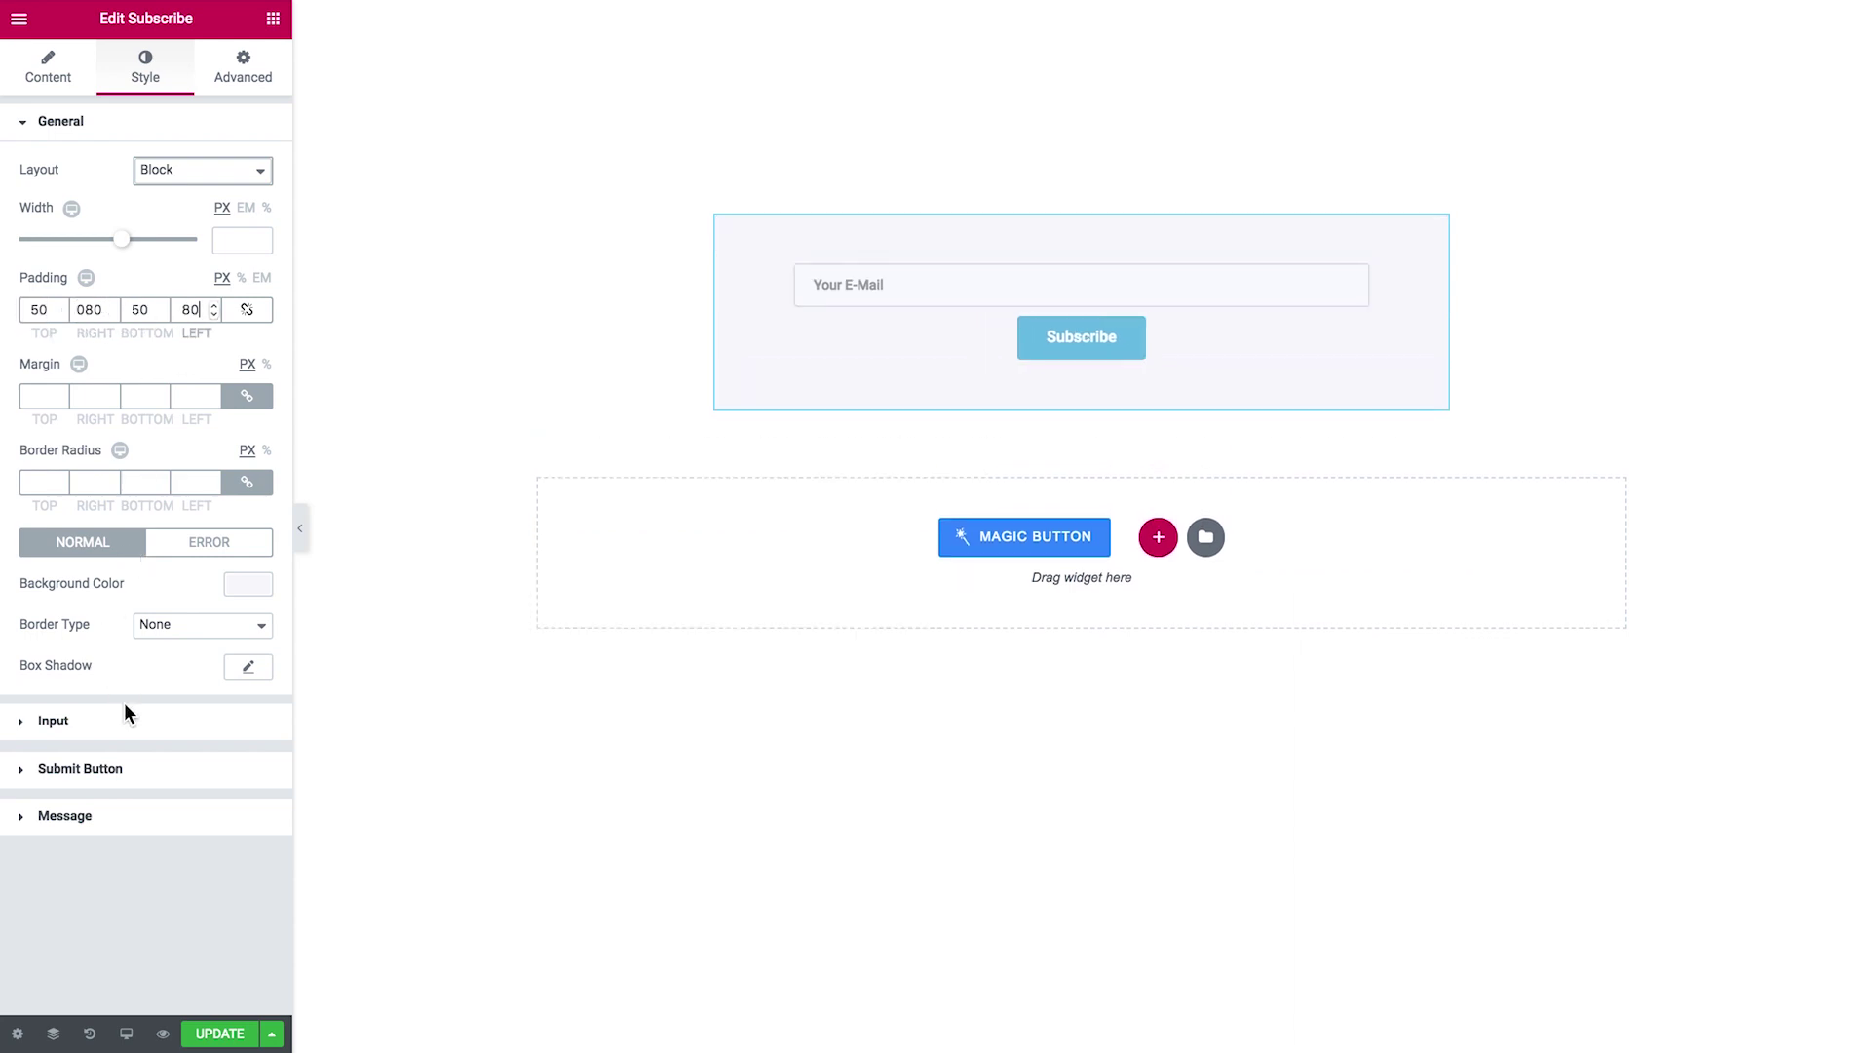
pyautogui.click(126, 718)
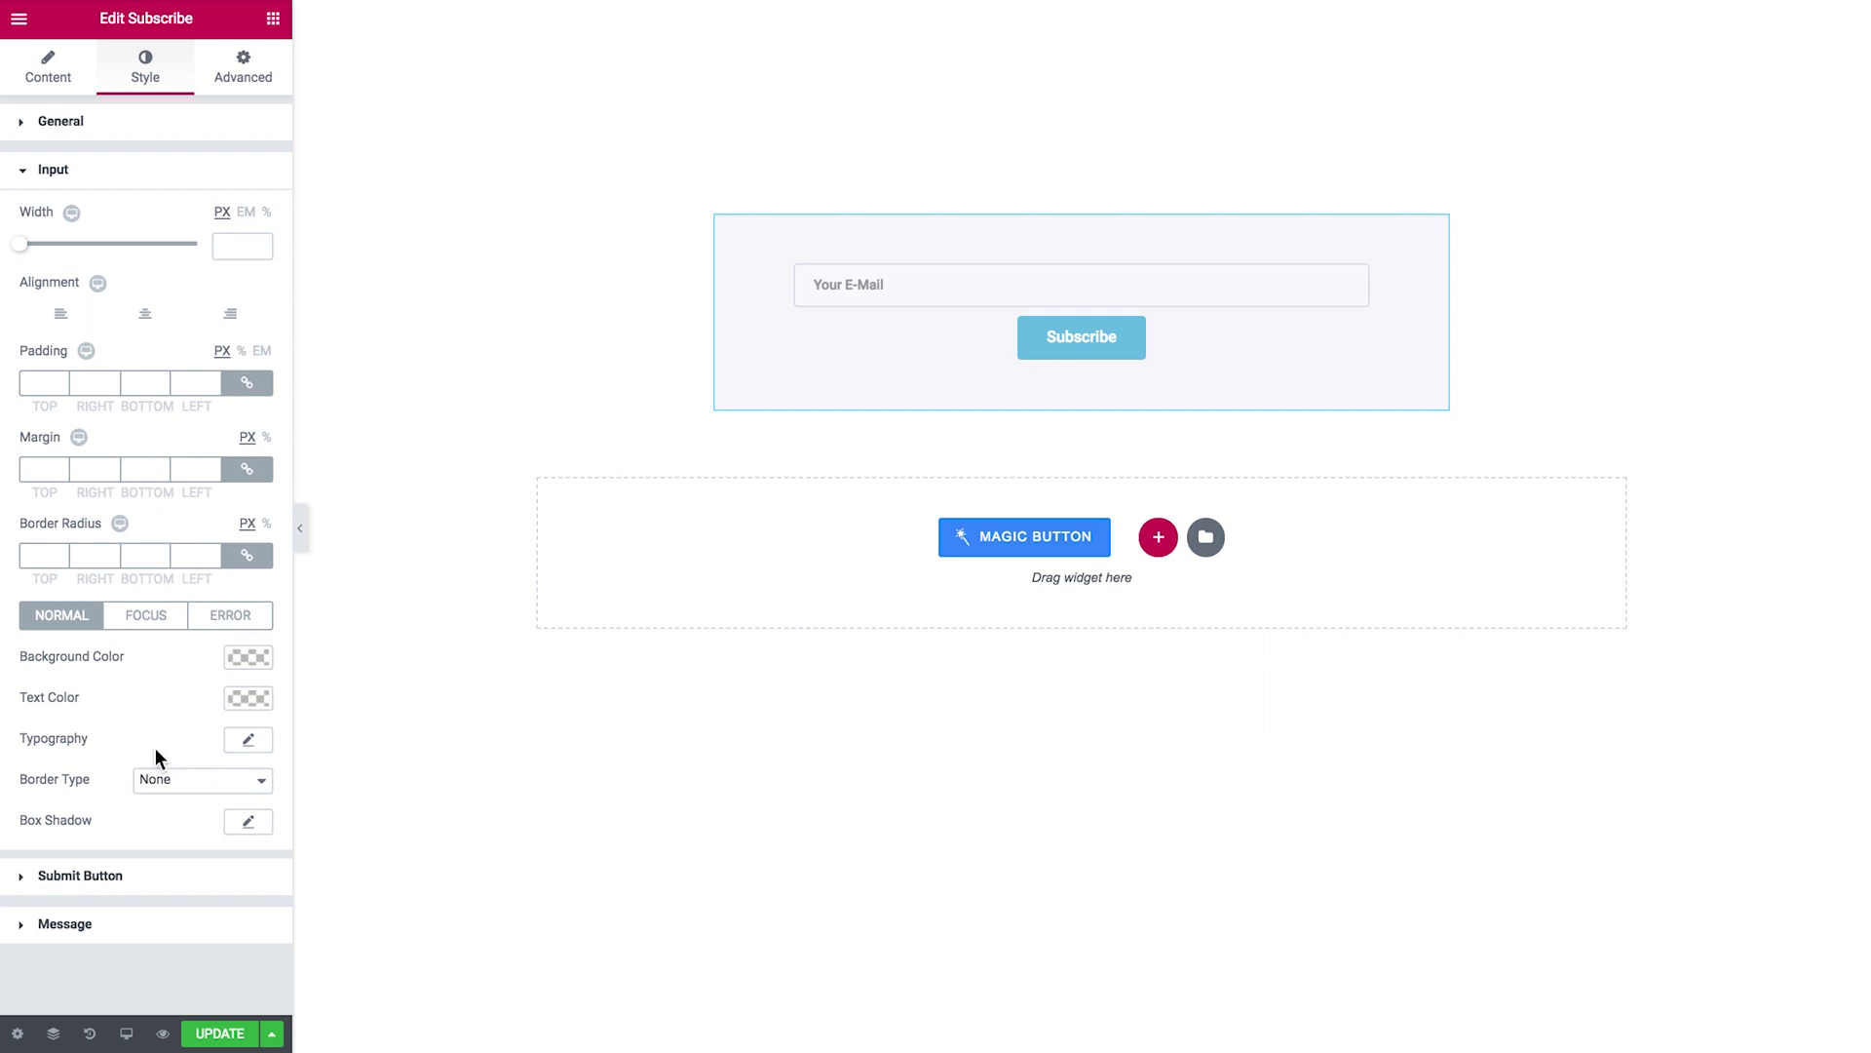
# Expand the Submit Button section in the Style tab
pyautogui.click(88, 876)
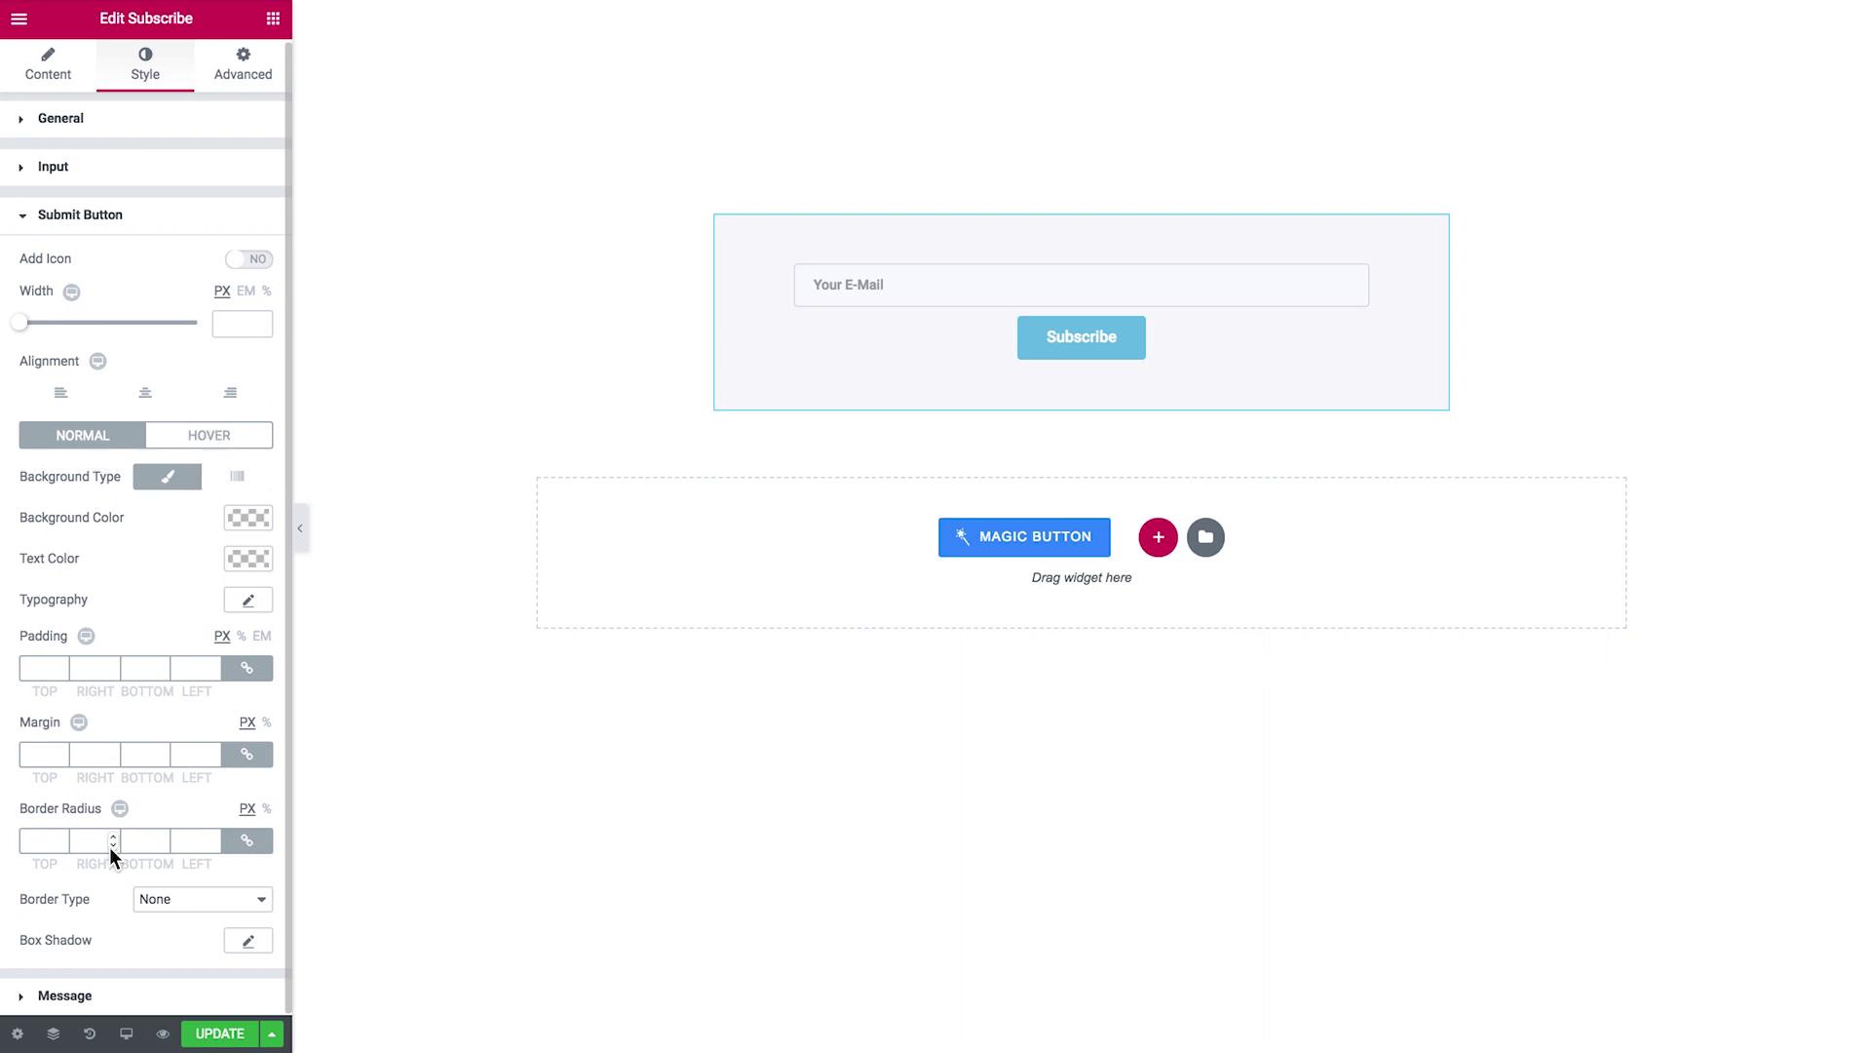
# Expand the Message section in the Style tab
pyautogui.click(68, 995)
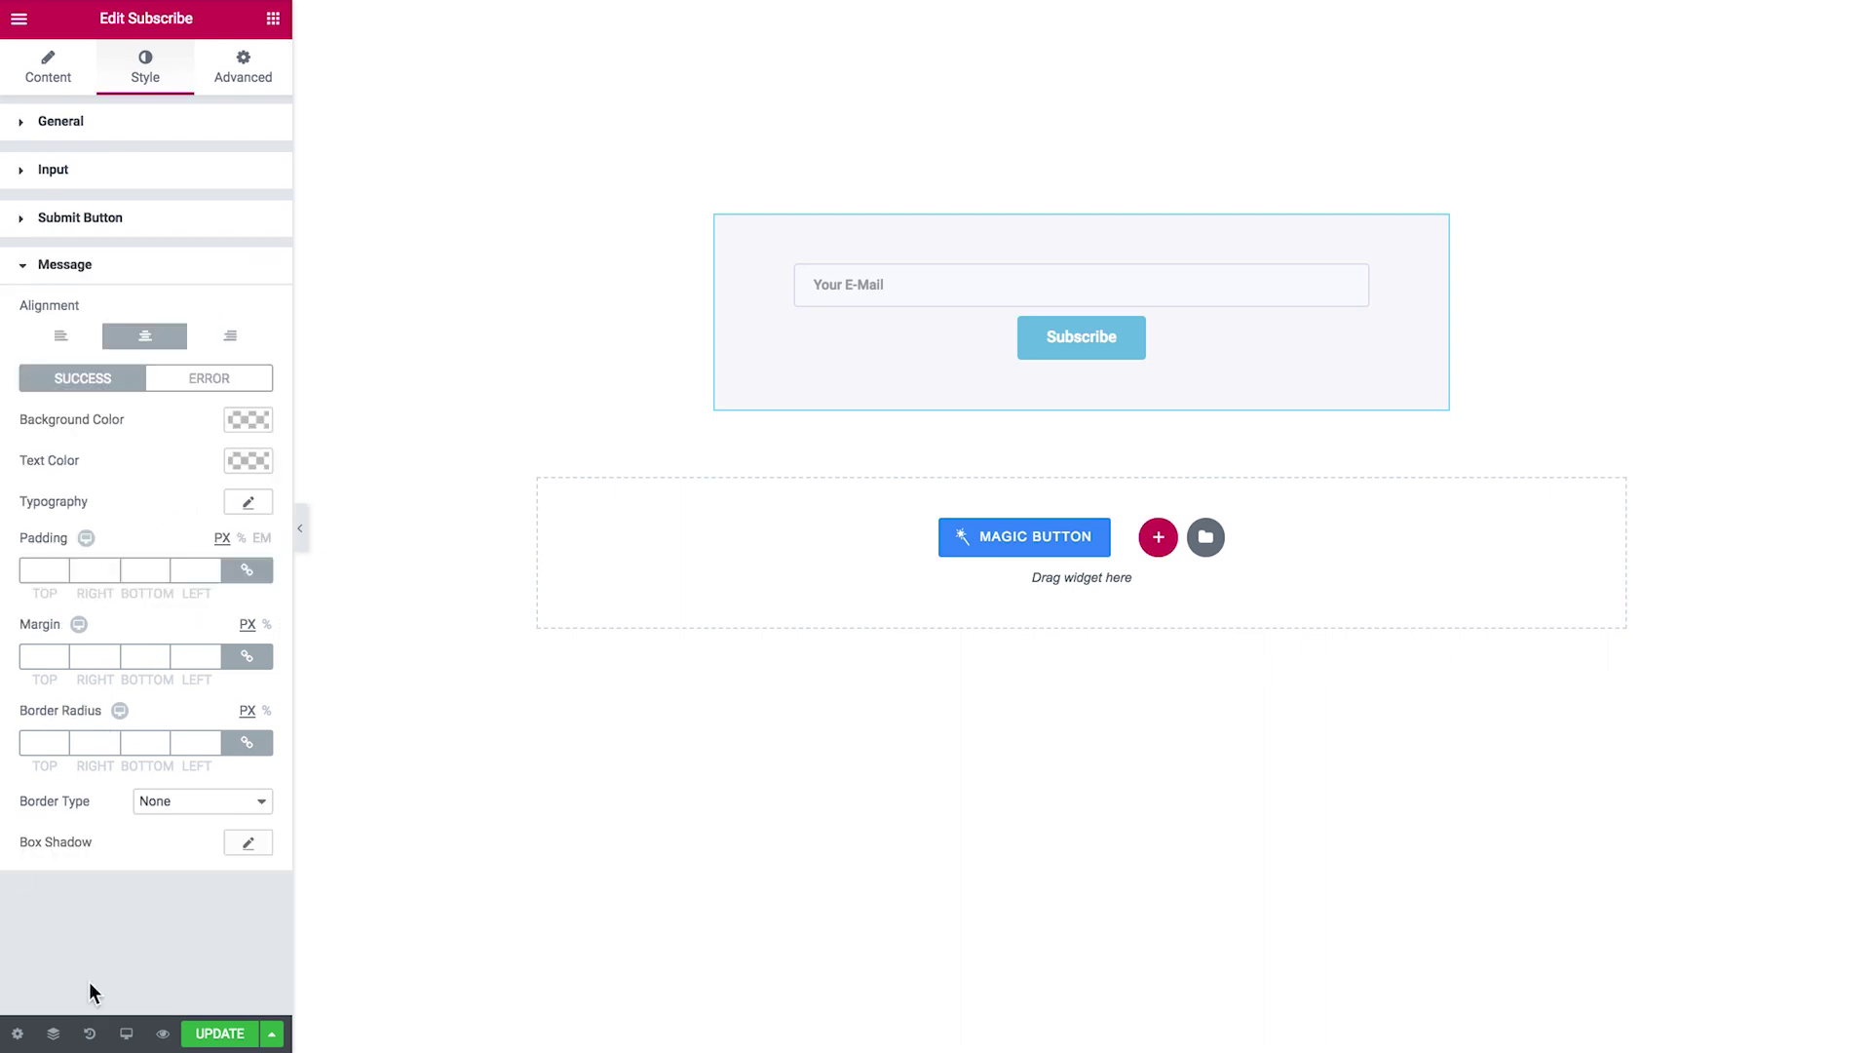